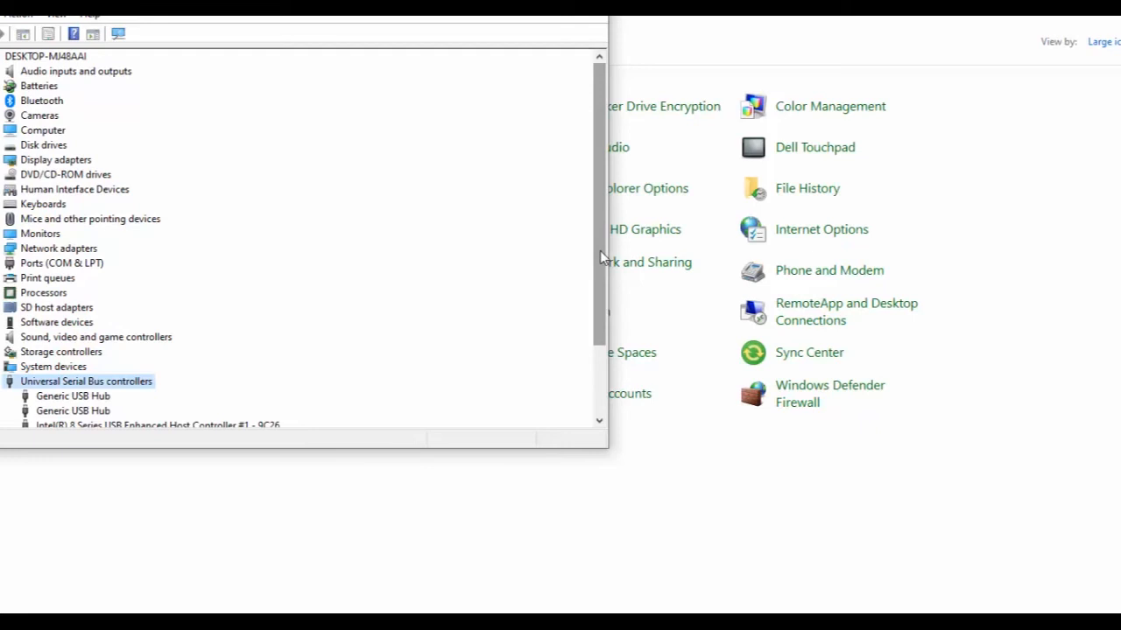
Expand the Sound, video and game controllers category and open the context menu of Realtek High Definition Audio.
left_click_drag(600, 257, 604, 333)
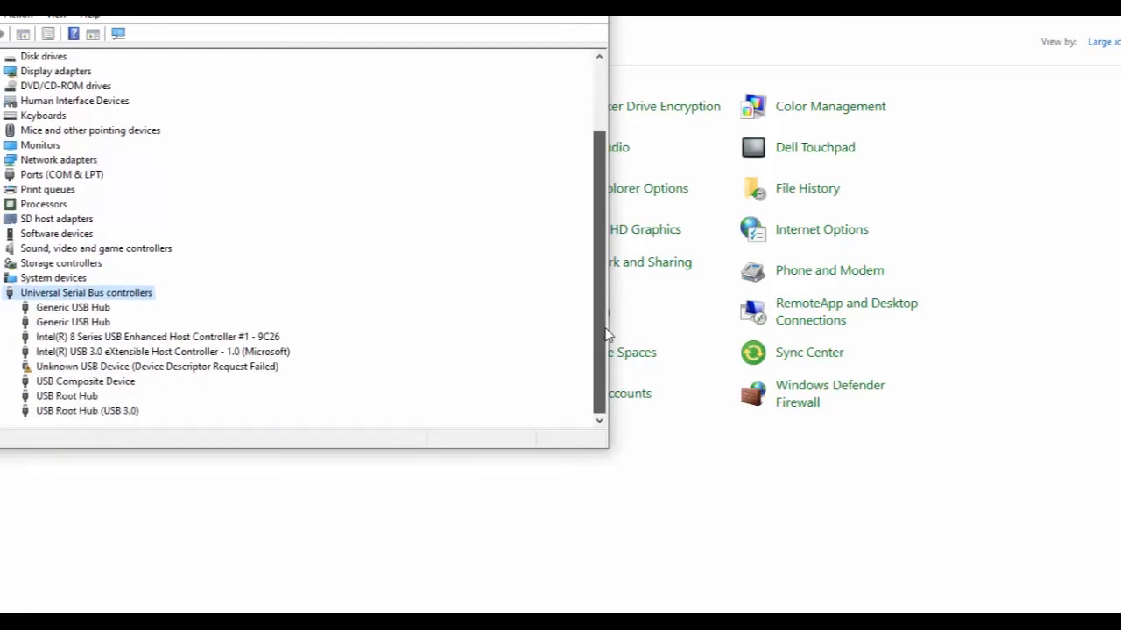
double_click(76, 249)
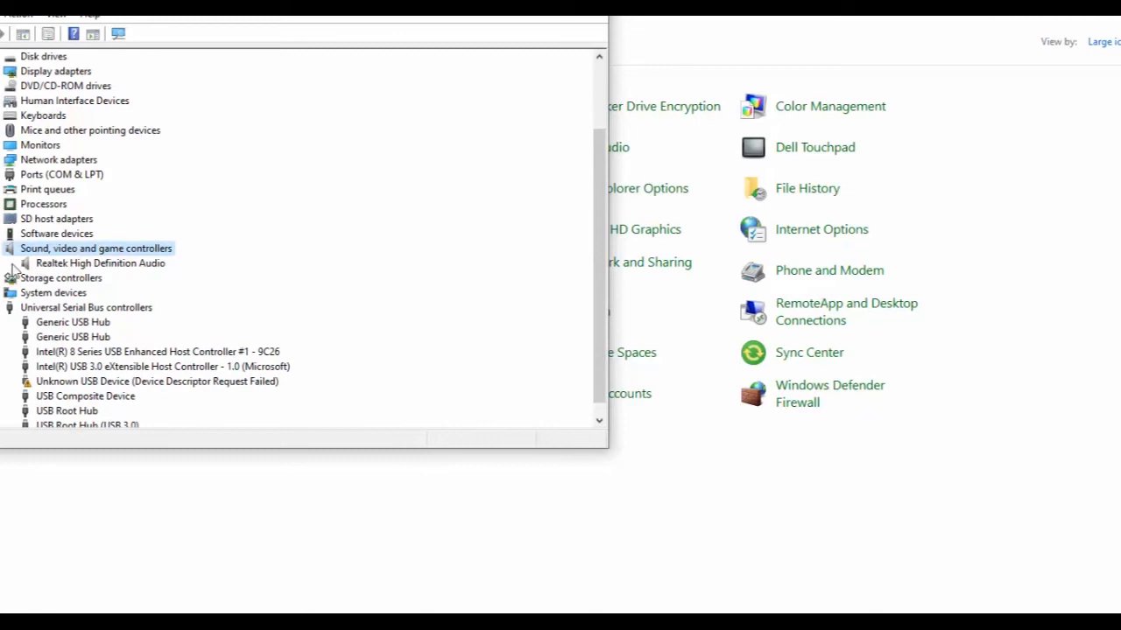
left_click(56, 264)
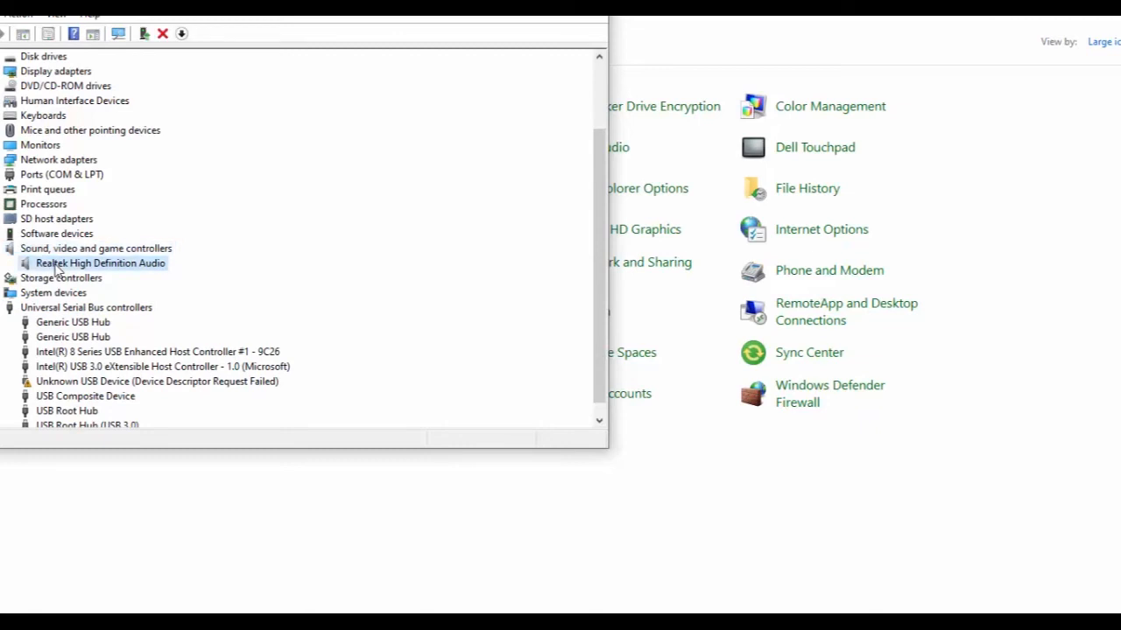
right_click(56, 267)
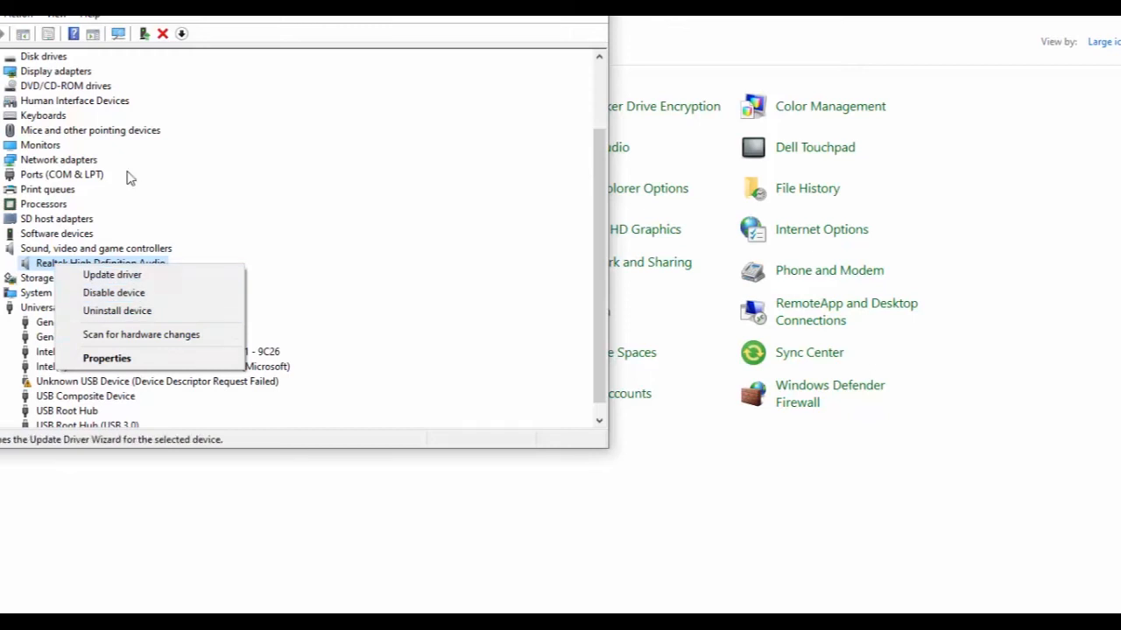
left_click(83, 90)
Expand DVD/CD-ROM drives and open the context menu of the HL-DT-ST DVDRAM GUA0N drive.
double_click(84, 88)
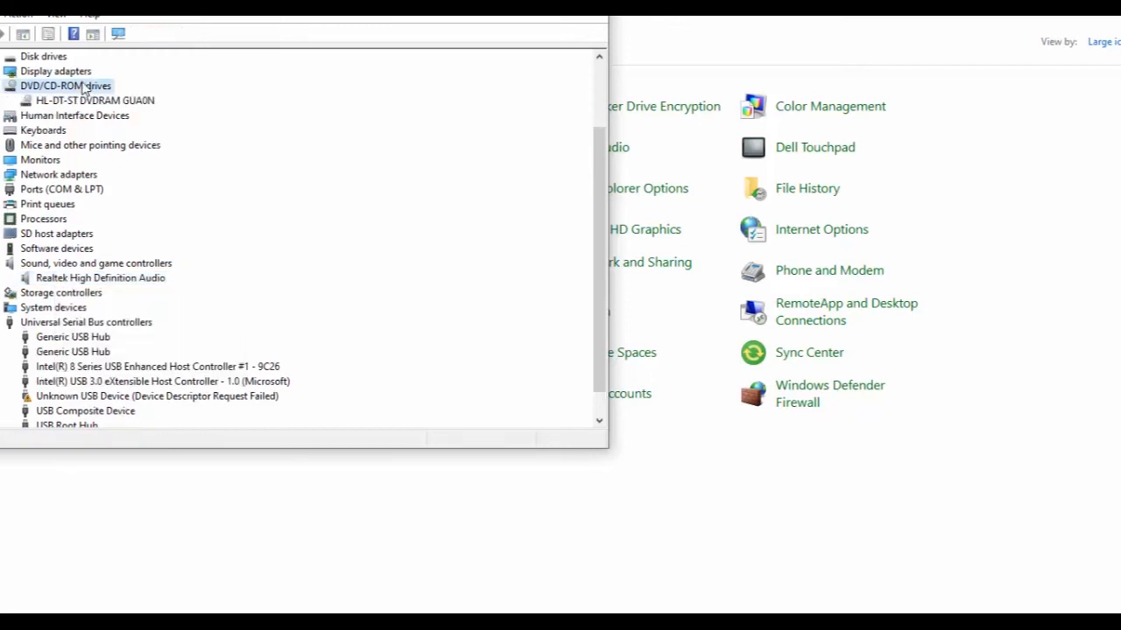
left_click(80, 101)
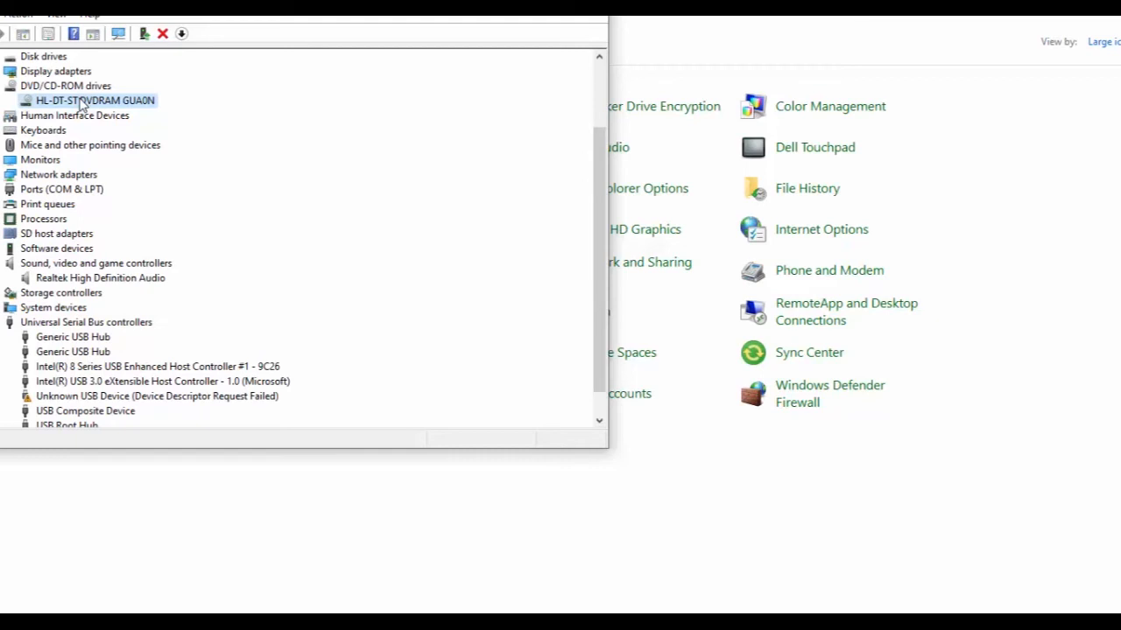
right_click(80, 103)
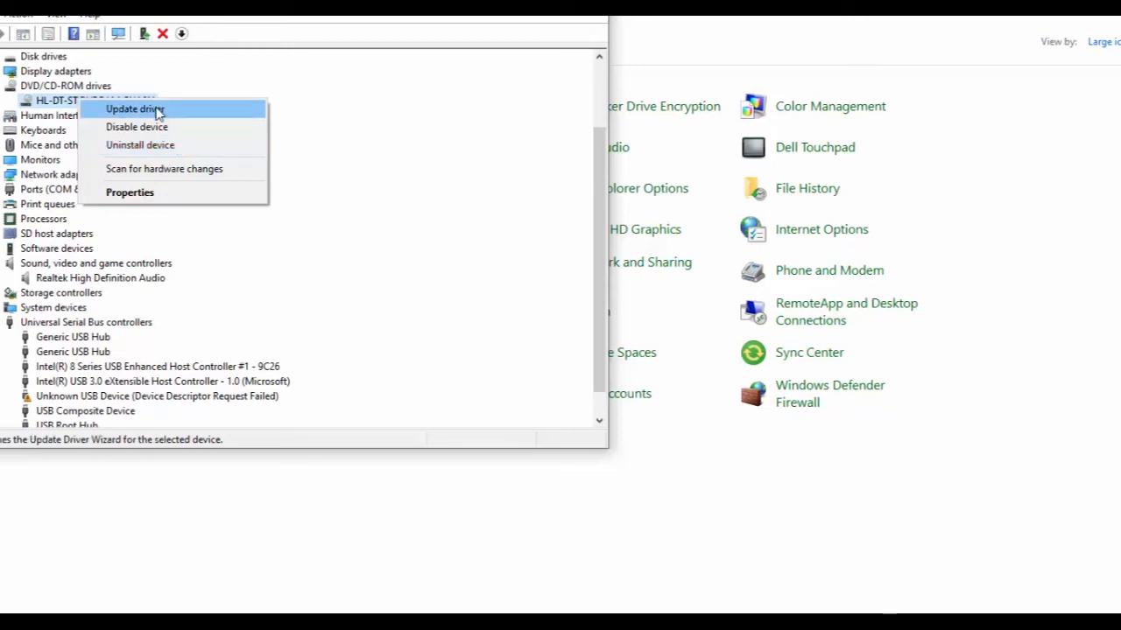
left_click(112, 383)
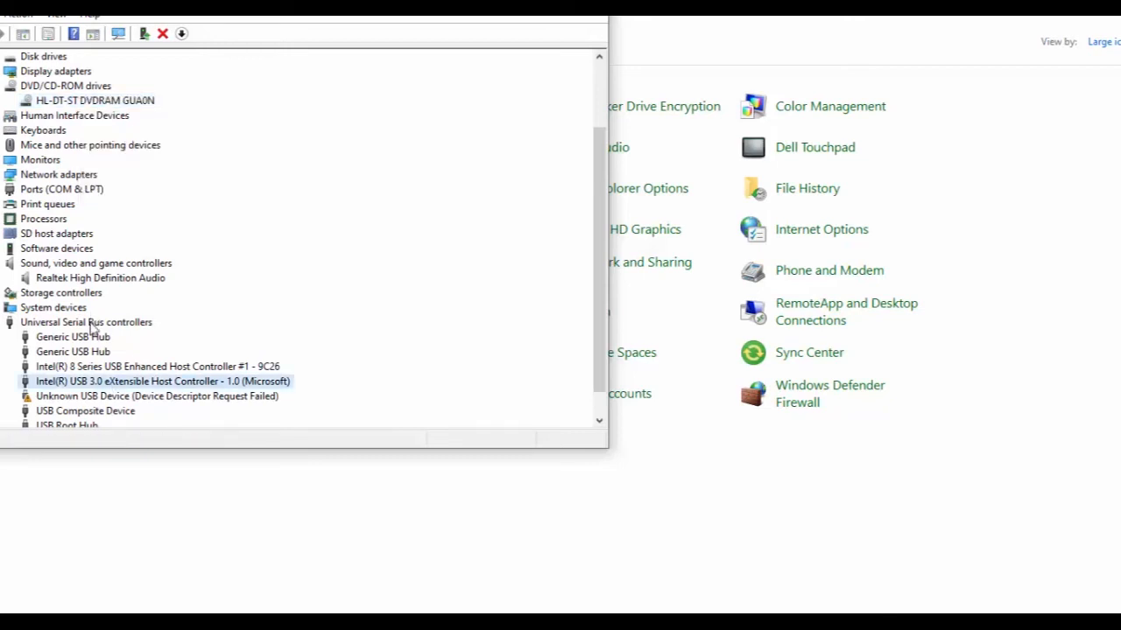
left_click(92, 325)
Update the Realtek High Definition Audio driver by searching automatically for updated driver software, then close the wizard.
left_click(98, 281)
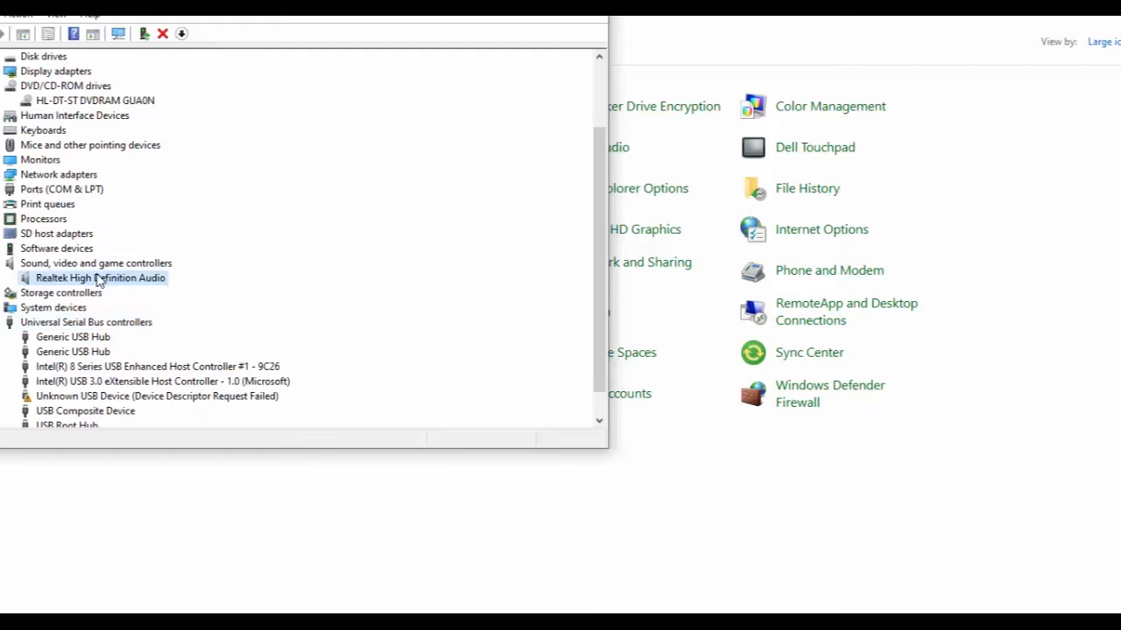
right_click(99, 280)
left_click(127, 282)
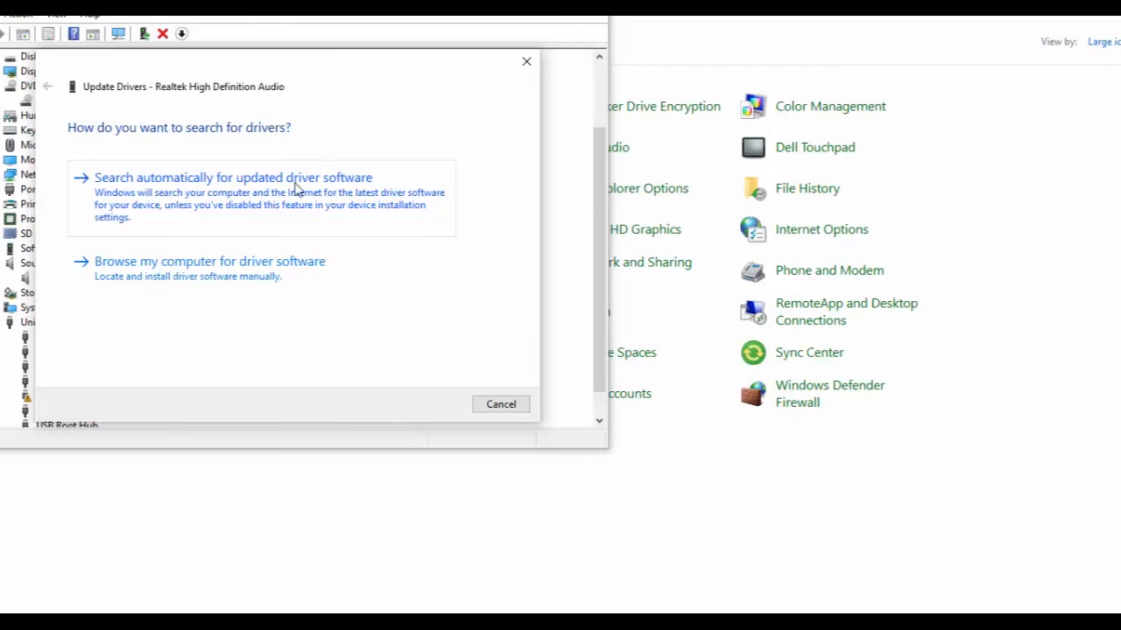
left_click(296, 186)
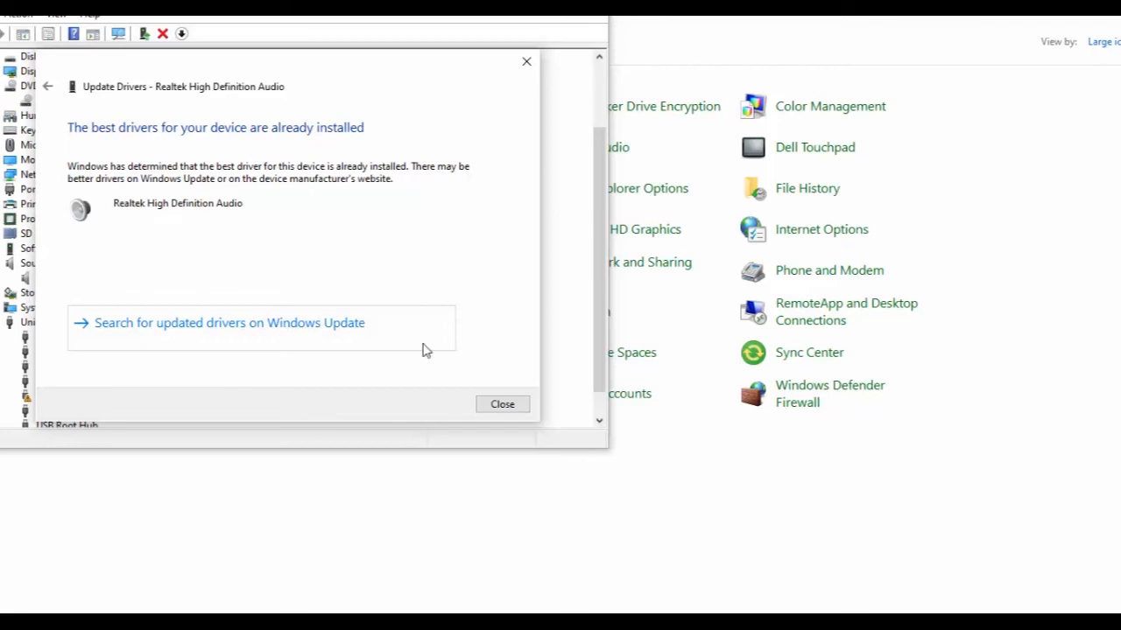
left_click(504, 410)
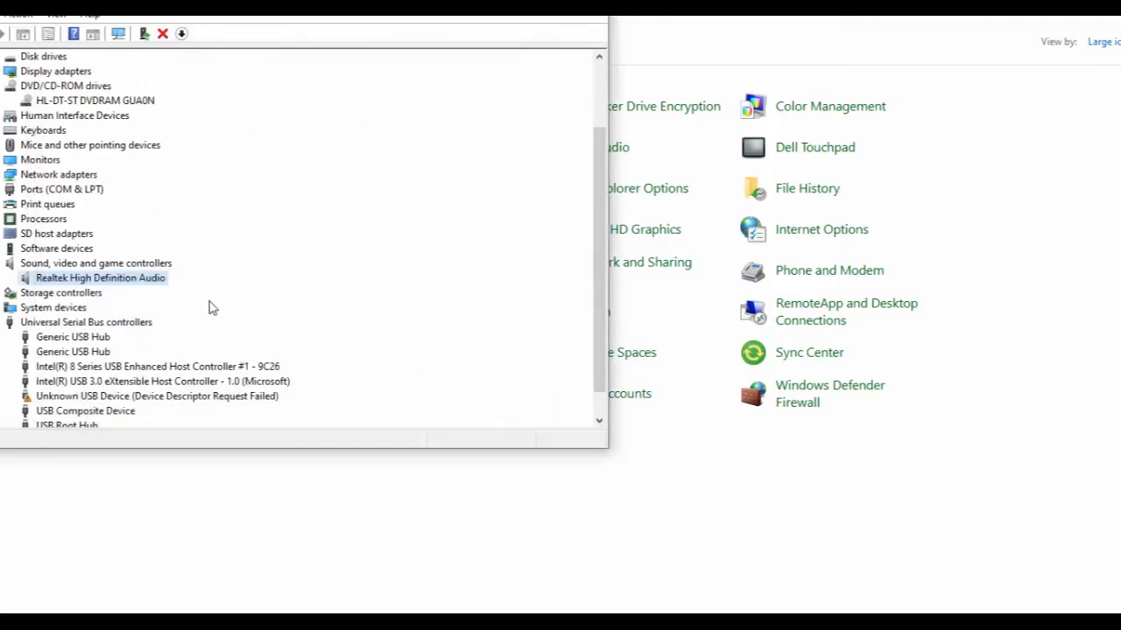
right_click(115, 278)
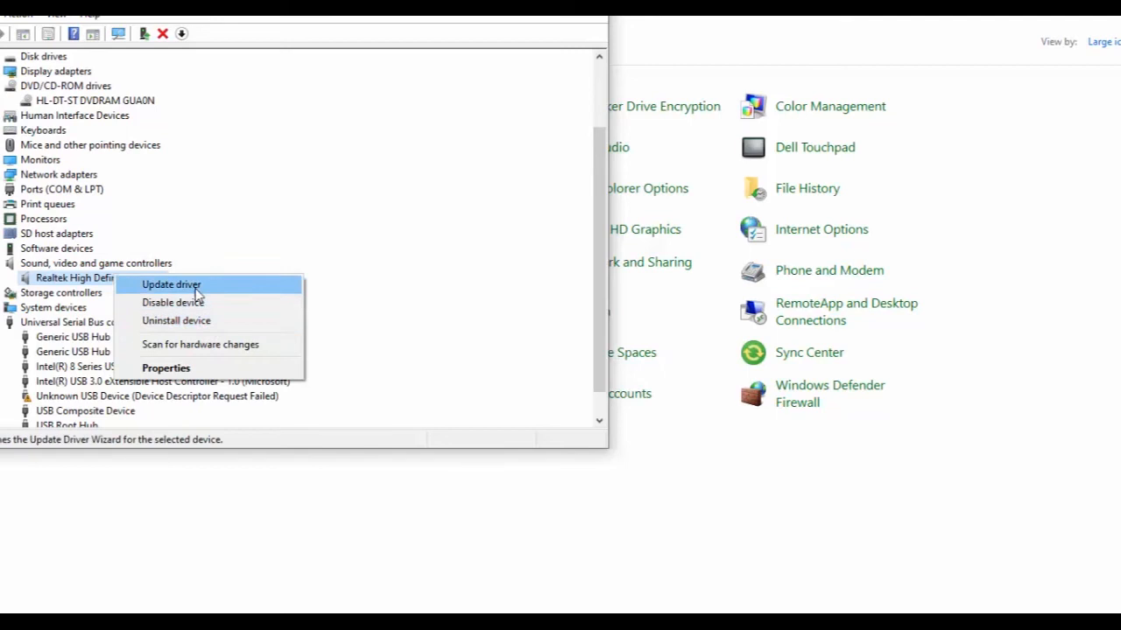
left_click(198, 284)
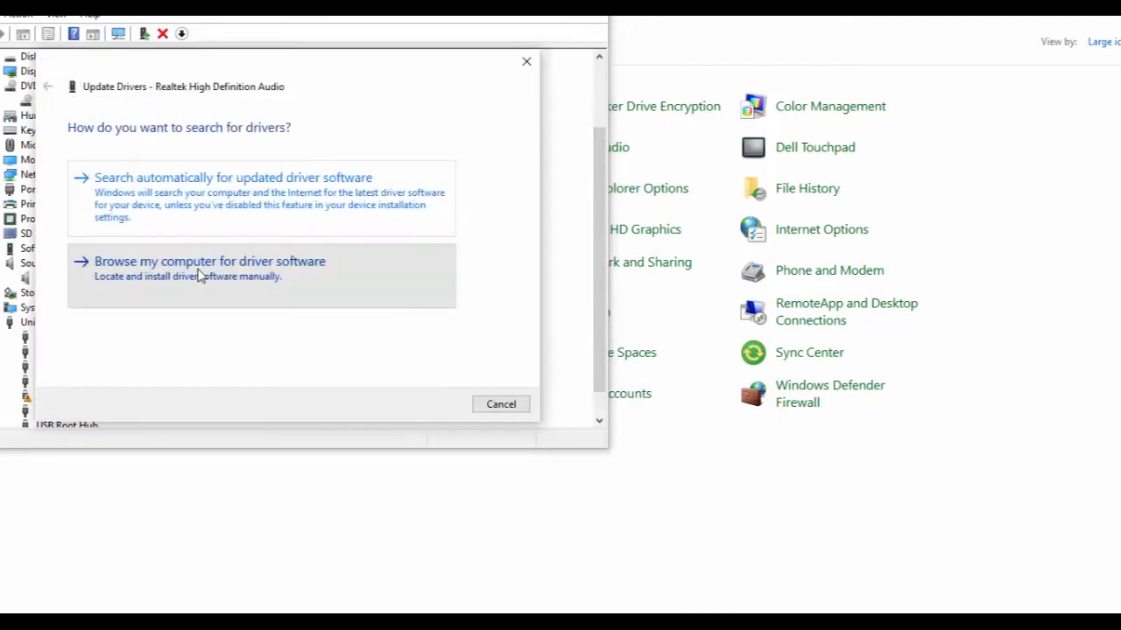
left_click(199, 275)
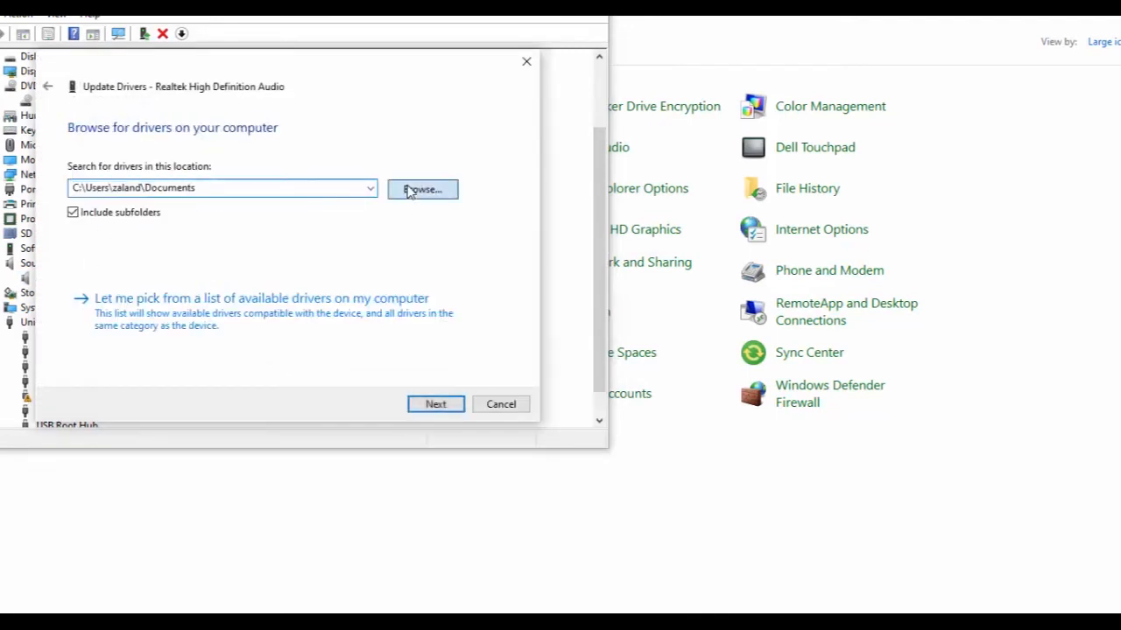
left_click(409, 188)
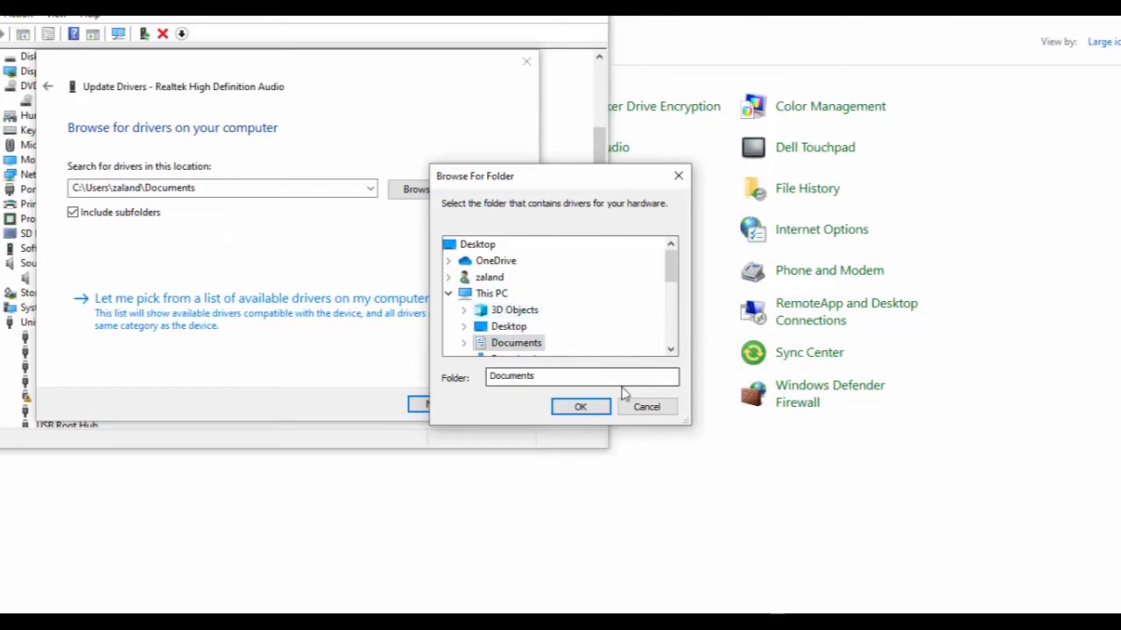
left_click(646, 406)
left_click(512, 408)
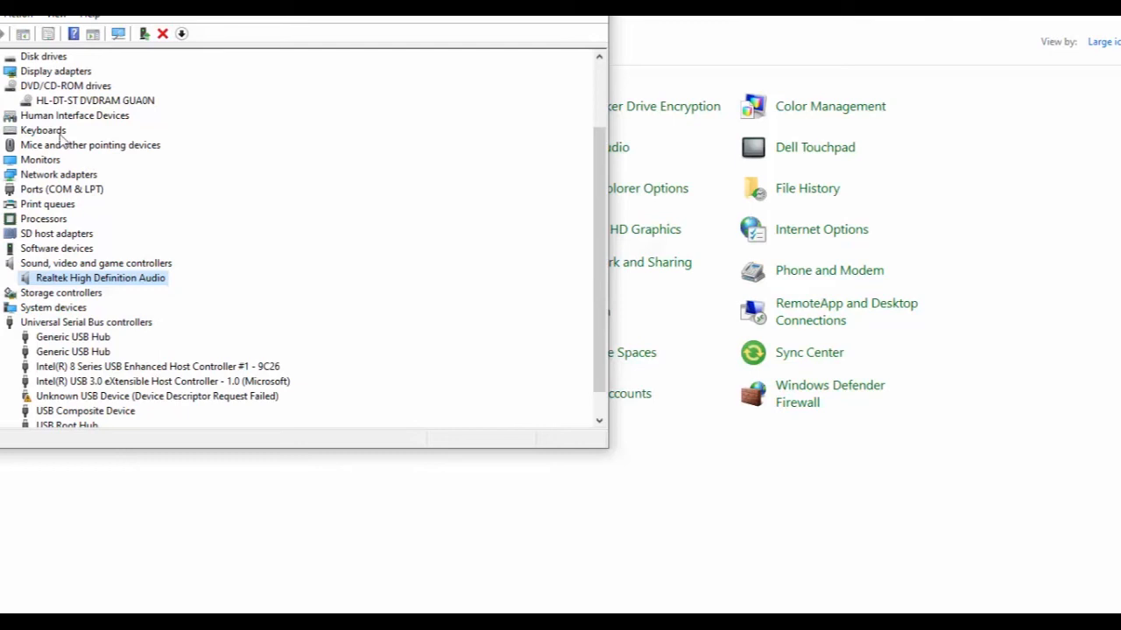
left_click(52, 159)
left_click(53, 234)
left_click(65, 161)
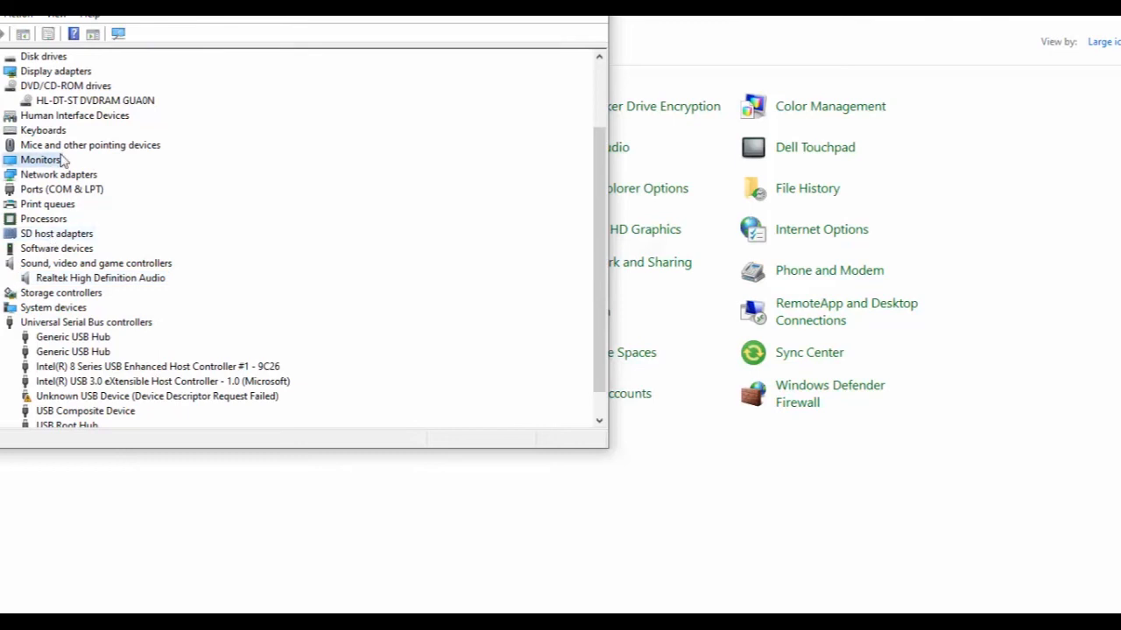
left_click(68, 117)
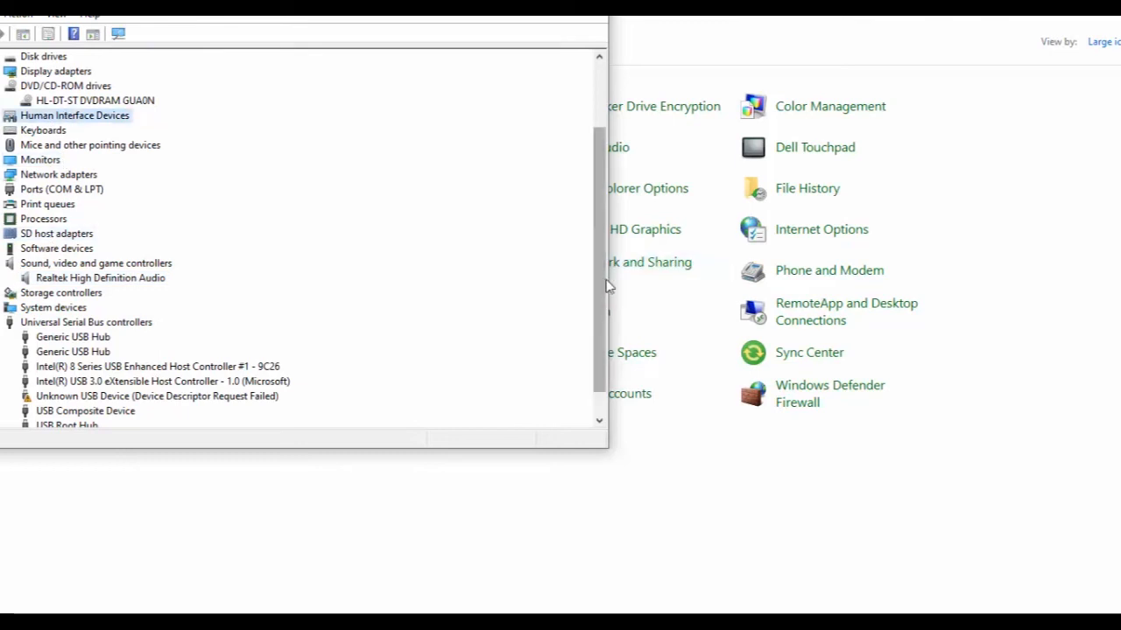
scroll(581, 158, "up", 2)
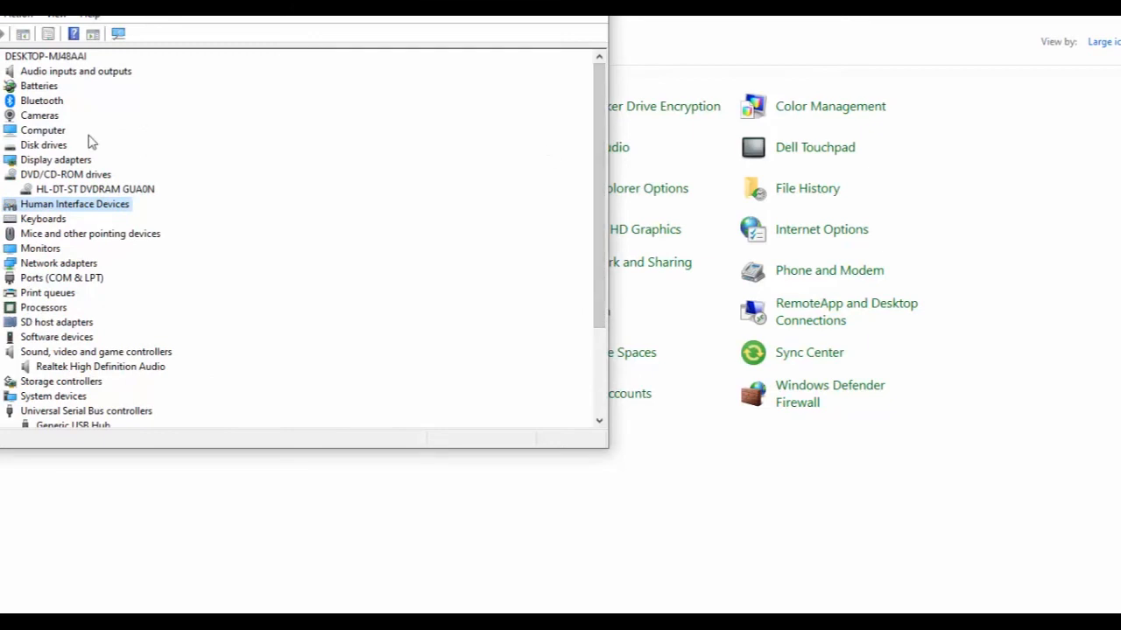
left_click(41, 116)
right_click(40, 119)
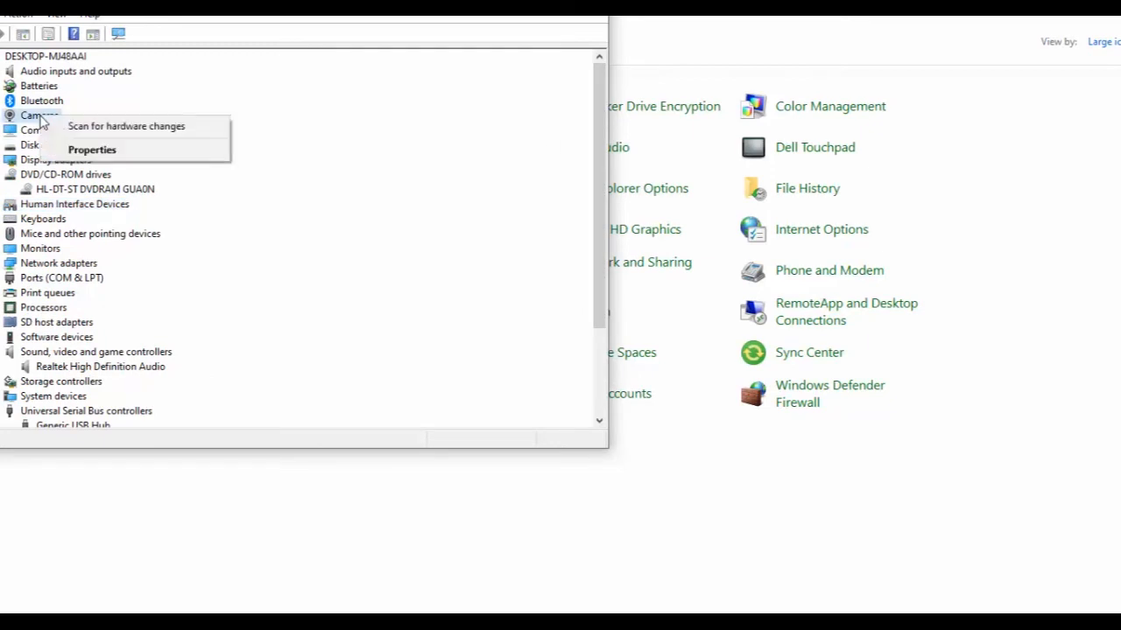
left_click(19, 121)
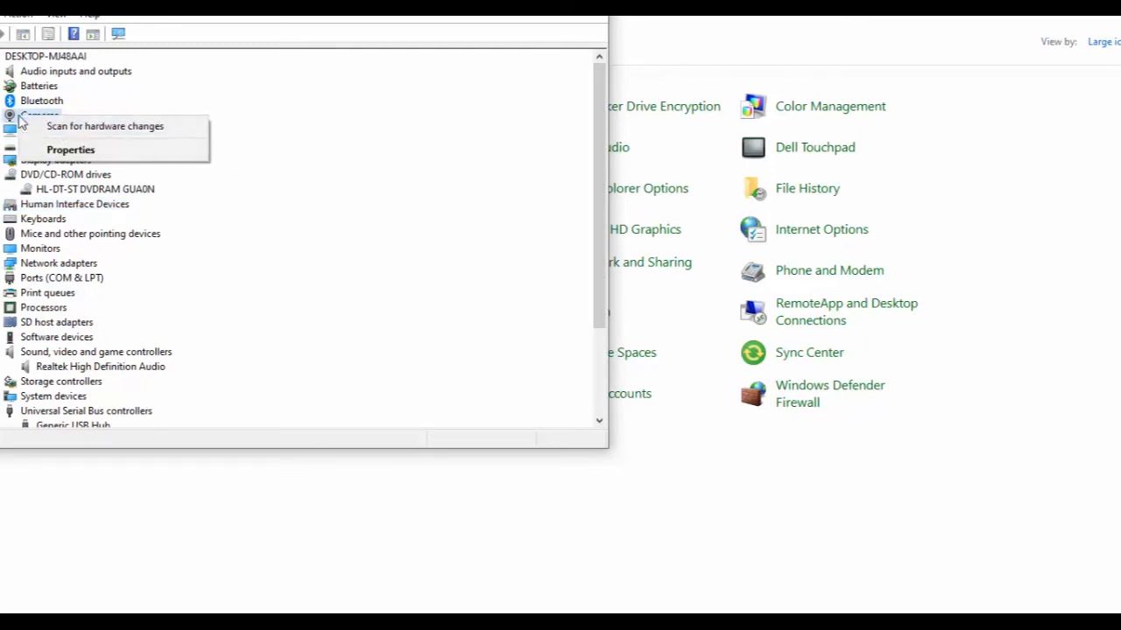
Expand Cameras and review the Integrated Webcam's properties on the General, Driver, Details and Events tabs.
double_click(18, 120)
left_click(50, 129)
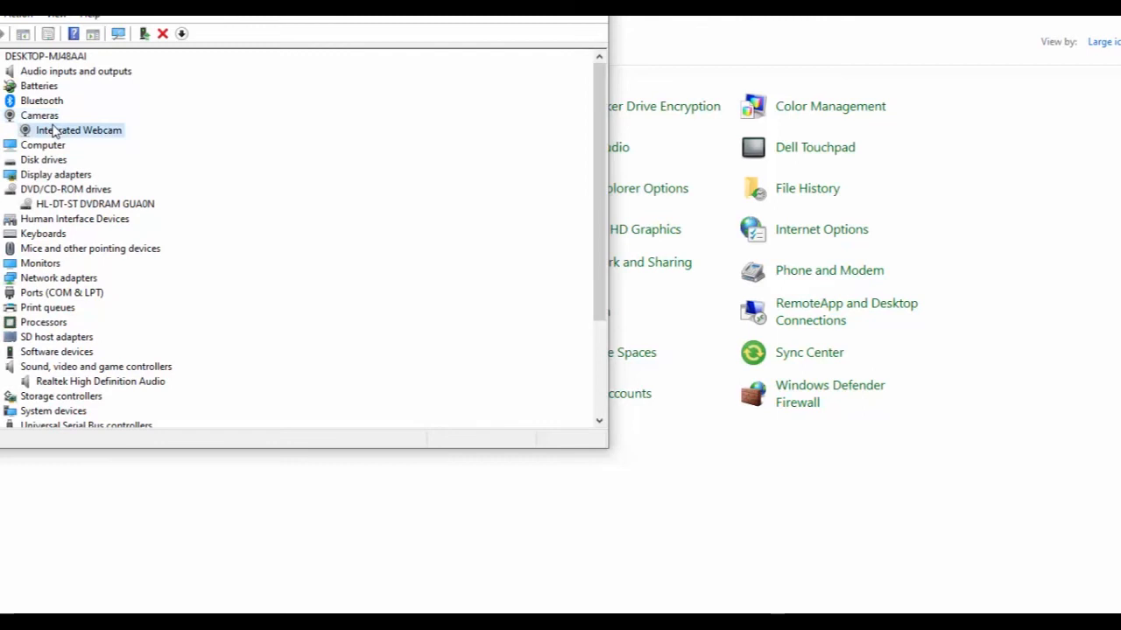
right_click(53, 126)
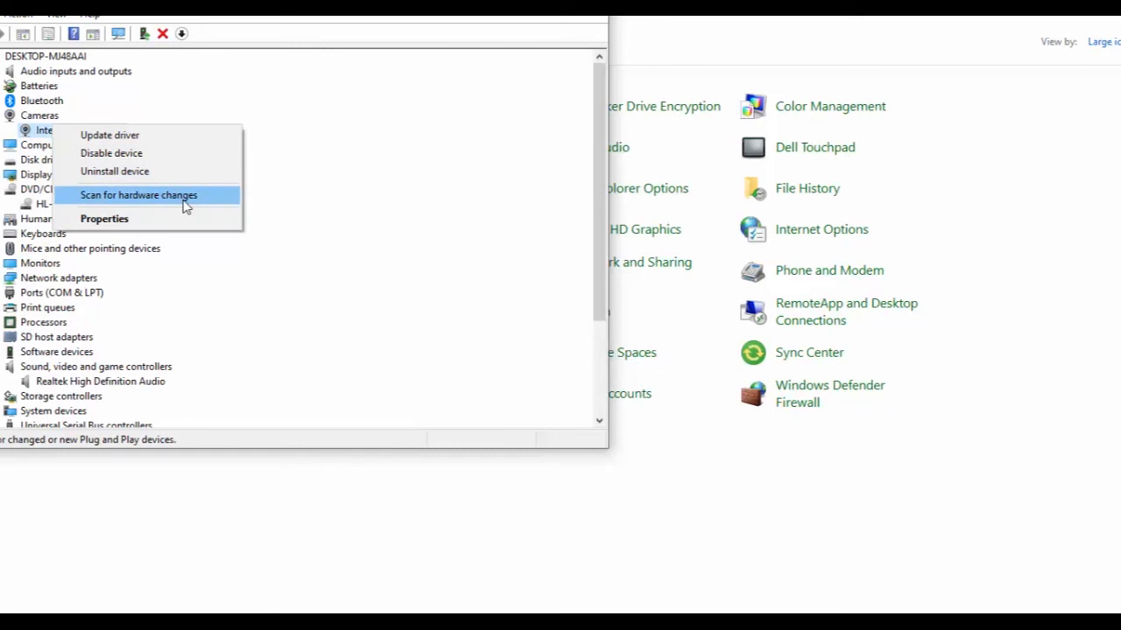
left_click(171, 219)
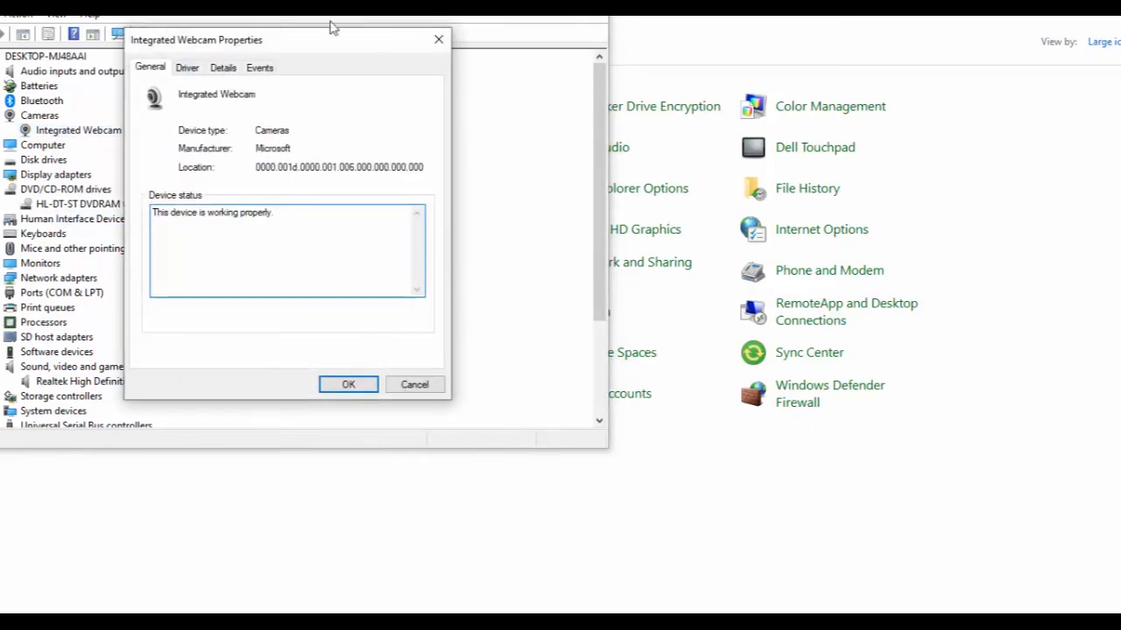
left_click(189, 68)
left_click(222, 68)
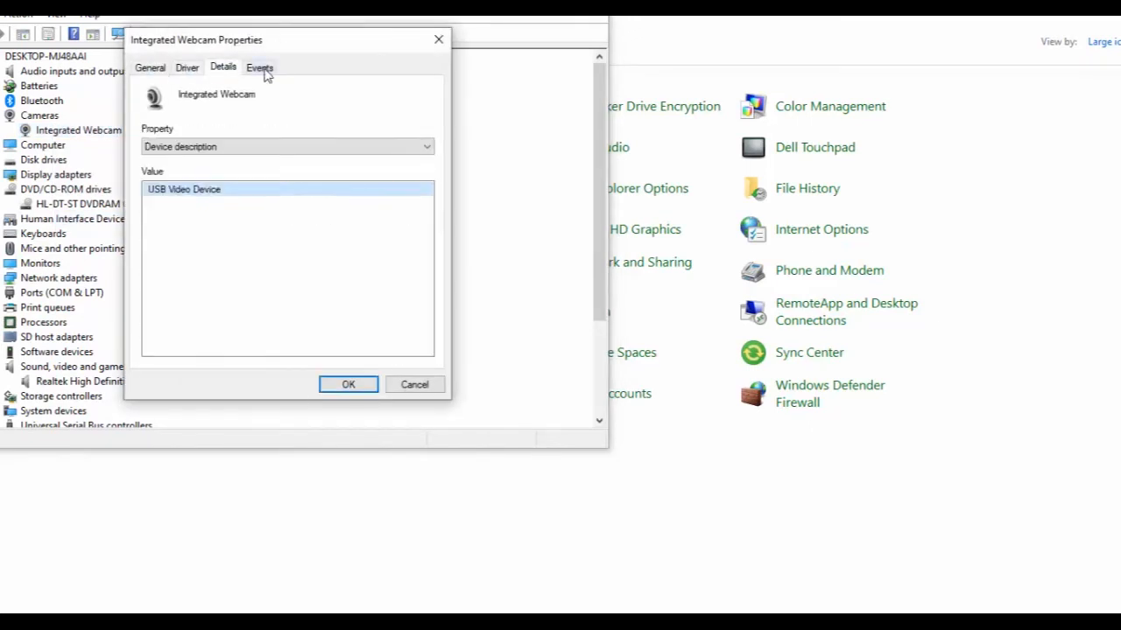
left_click(260, 68)
left_click(152, 70)
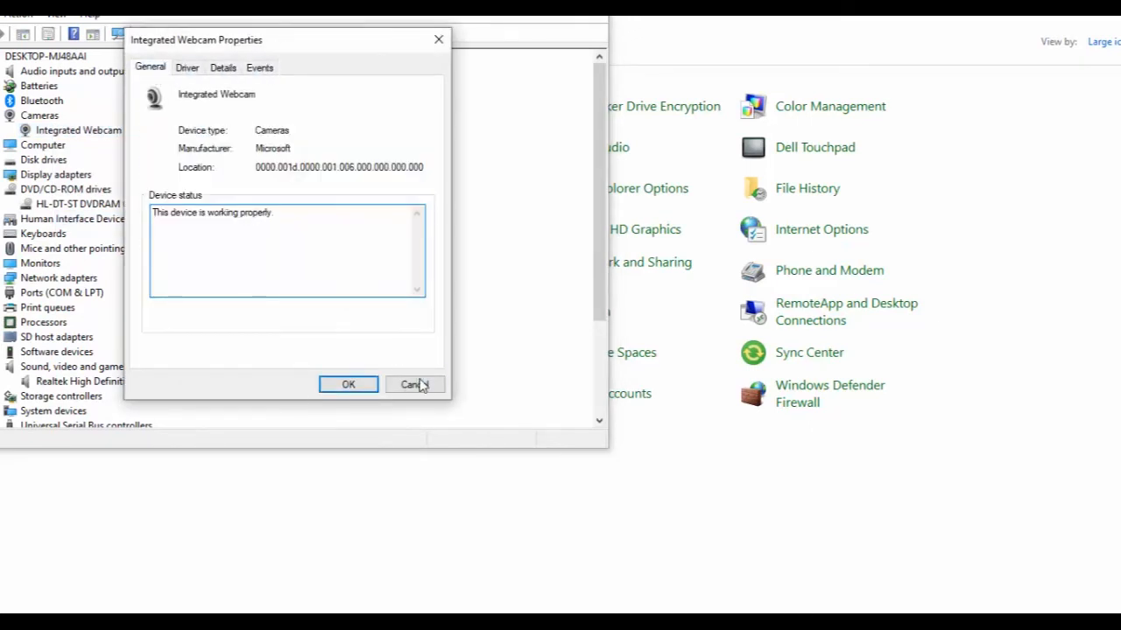
left_click(413, 385)
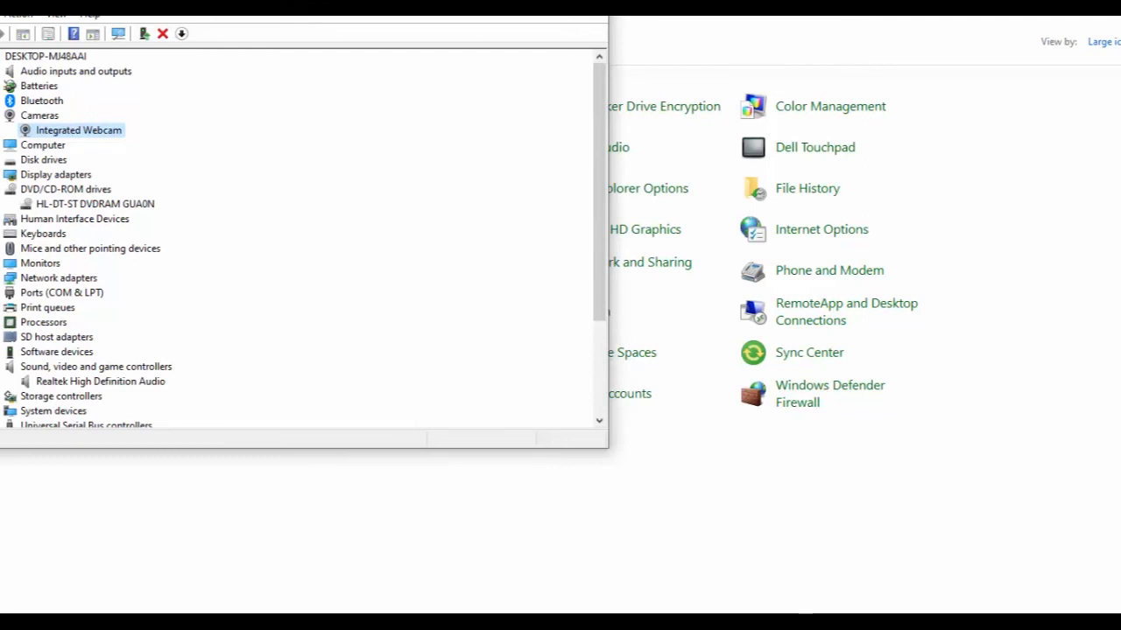
Close Device Manager and open Troubleshooting from the Control Panel items.
left_click(589, 2)
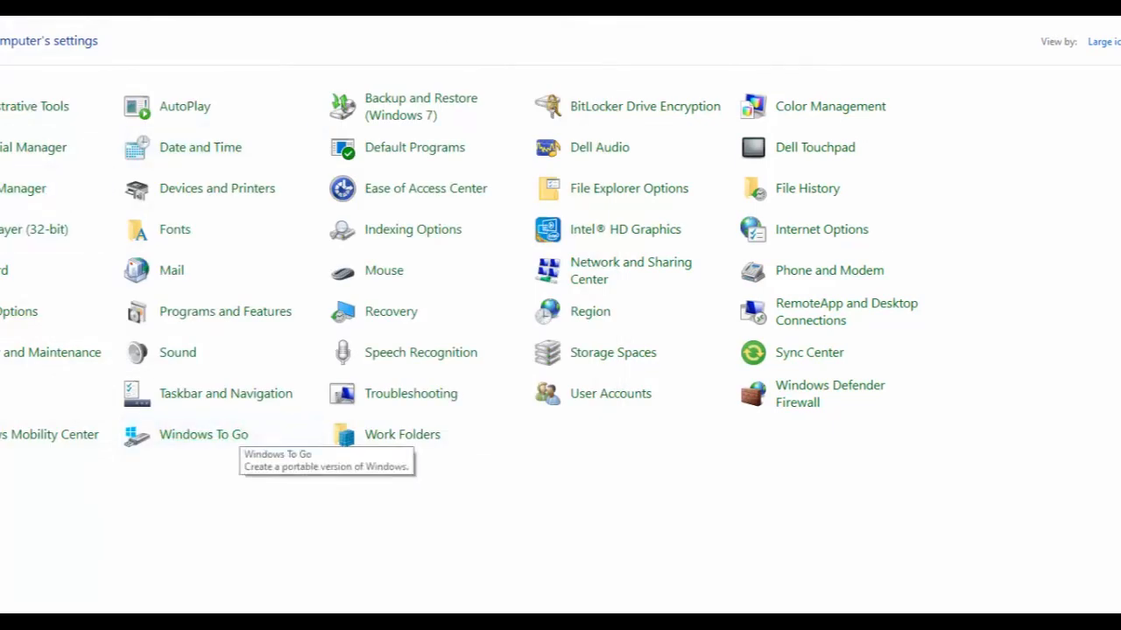
left_click(399, 401)
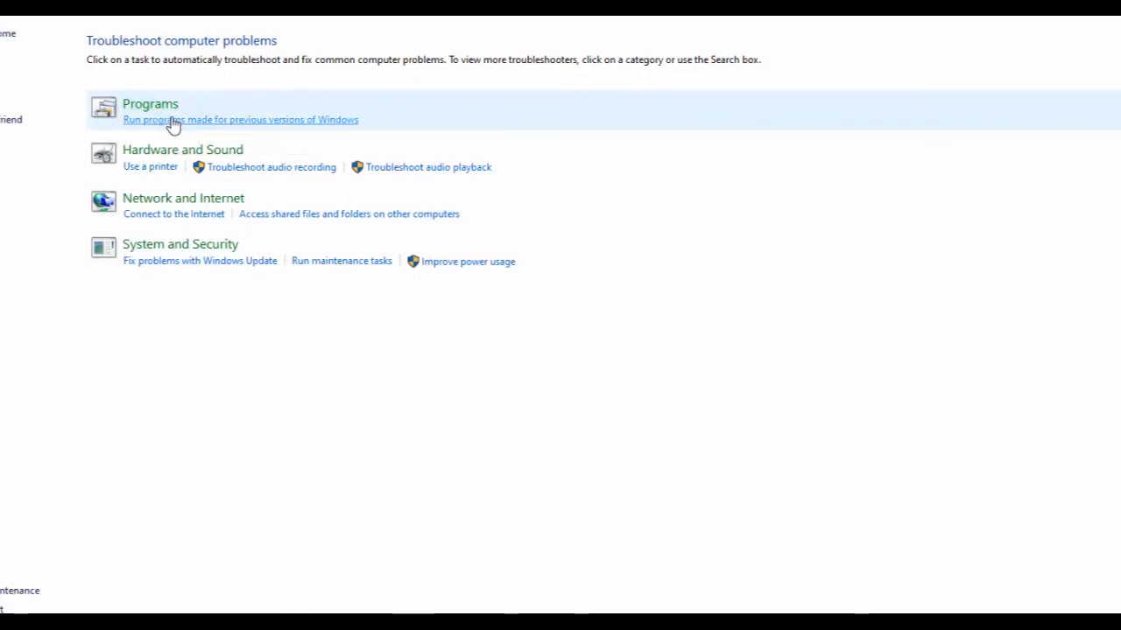
Browse the Programs and Hardware and Sound troubleshooter categories.
left_click(160, 114)
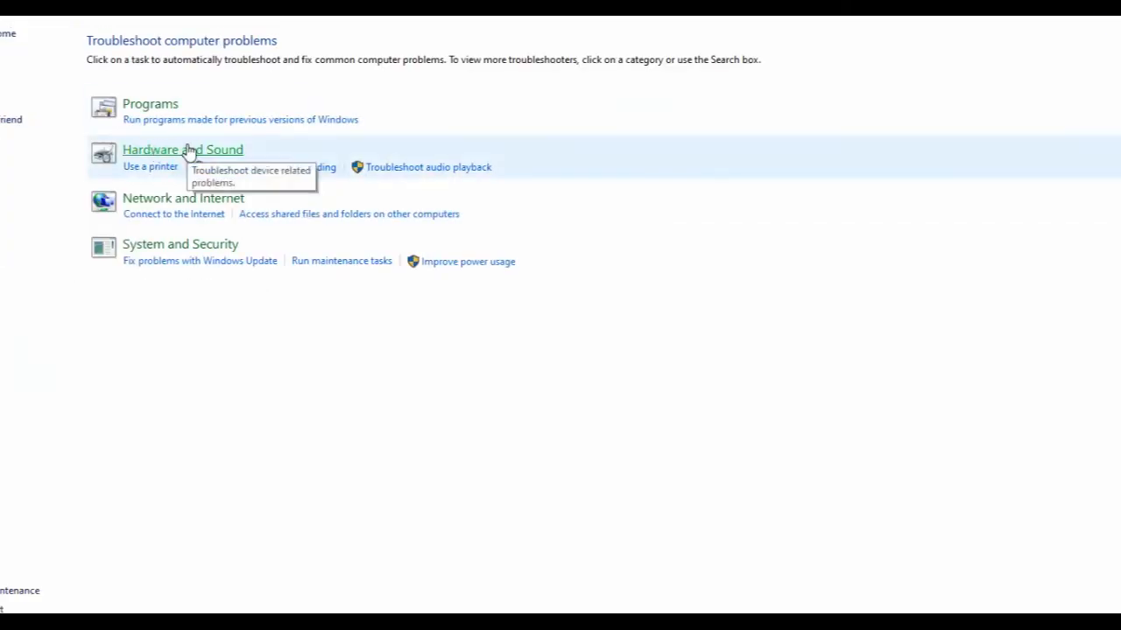
left_click(187, 155)
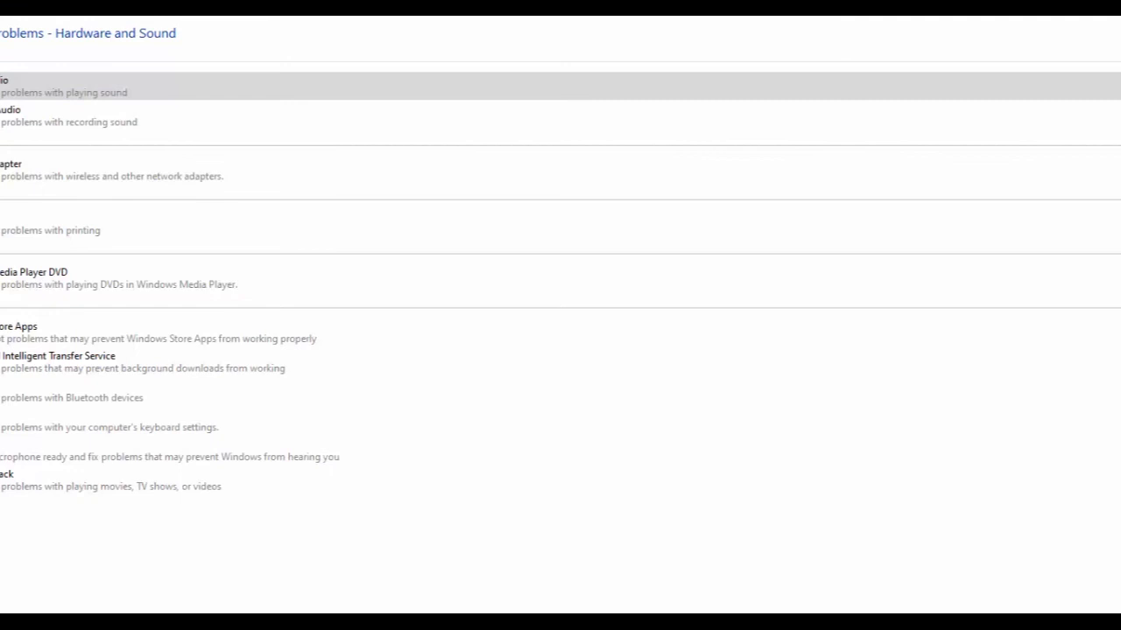
key("alt+Left")
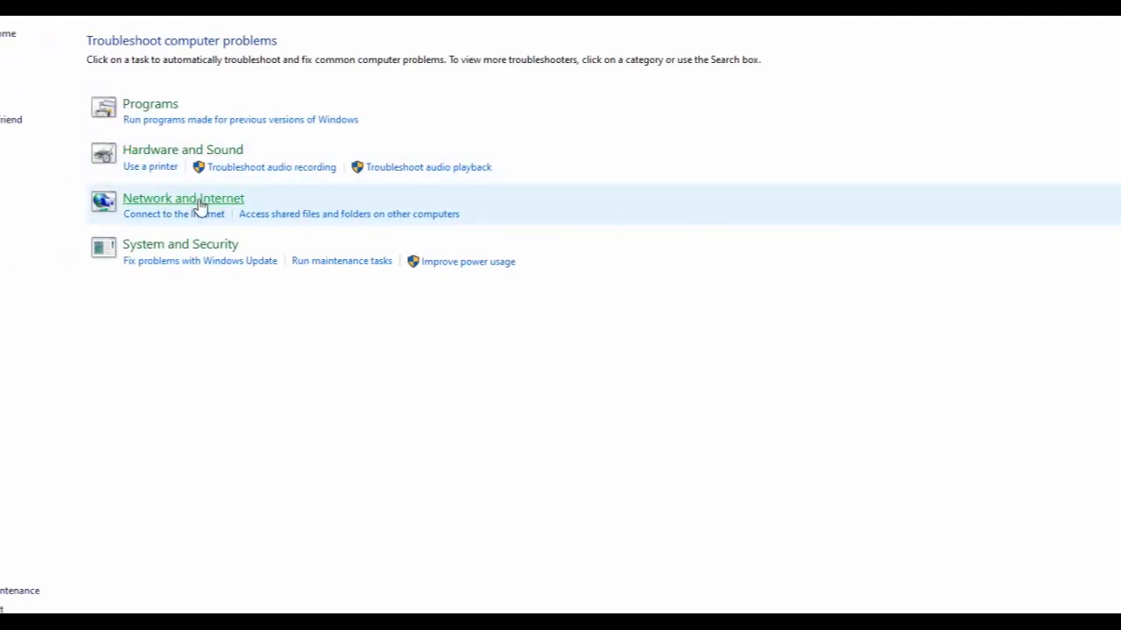
Open the Network and Internet troubleshooters and start the Network Adapter troubleshooter.
left_click(200, 204)
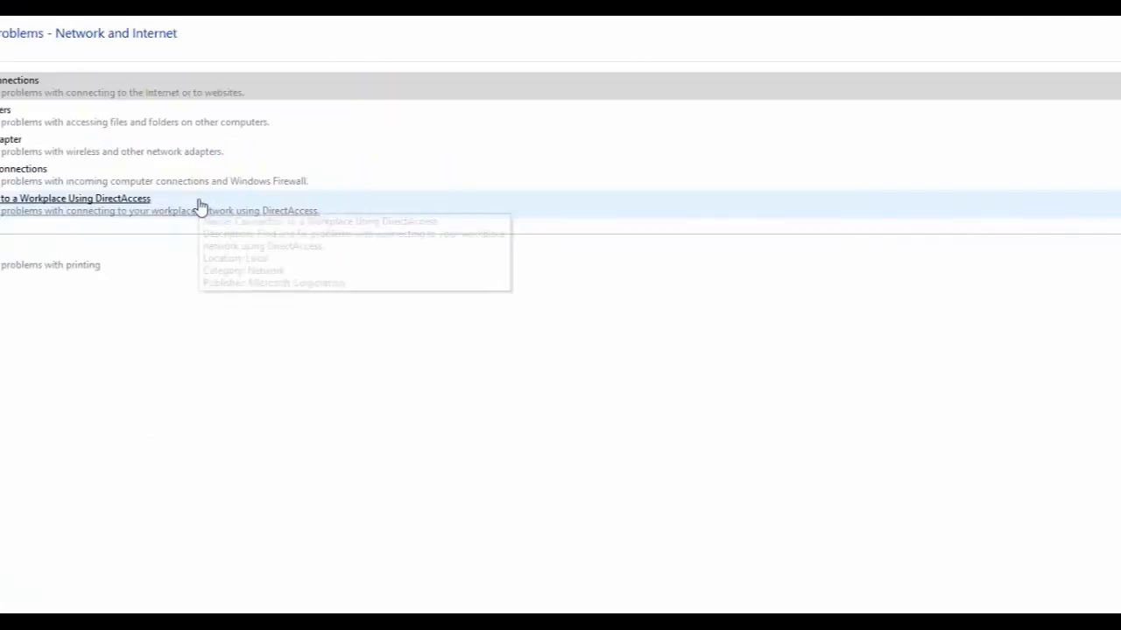
left_click(15, 145)
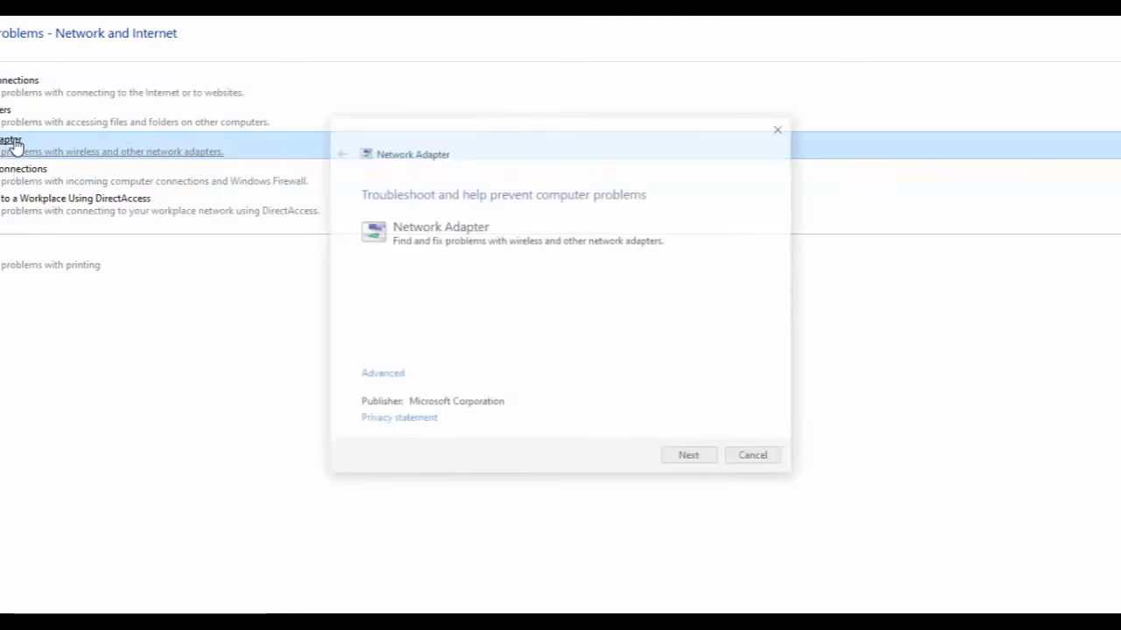
Cancel the Network Adapter troubleshooter and return to the main troubleshooting categories.
left_click(755, 459)
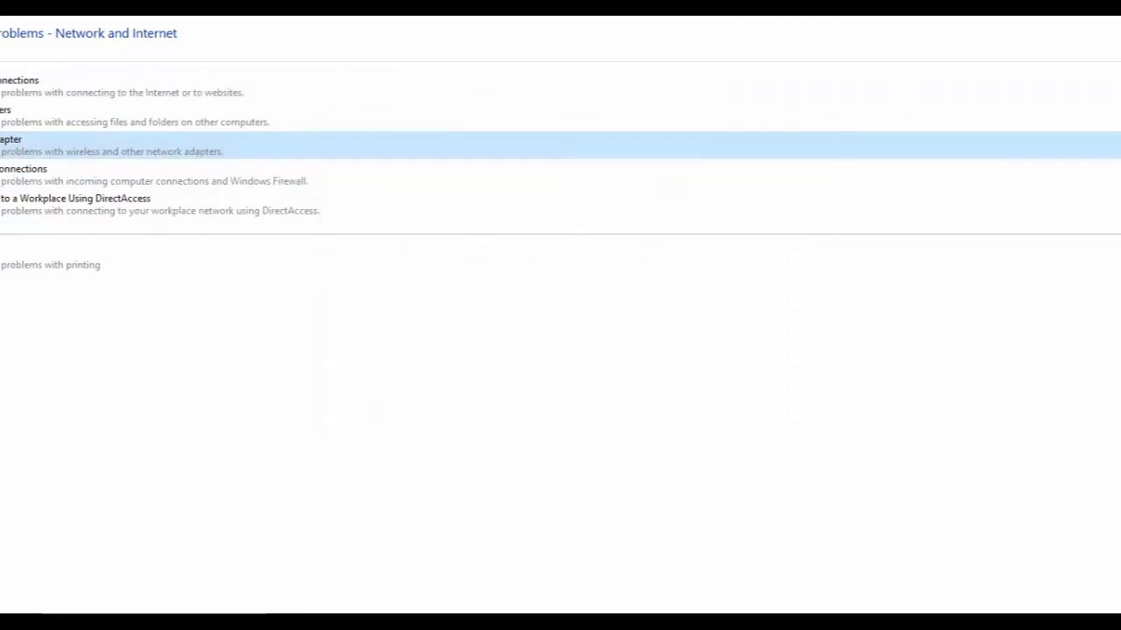
key("alt+Left")
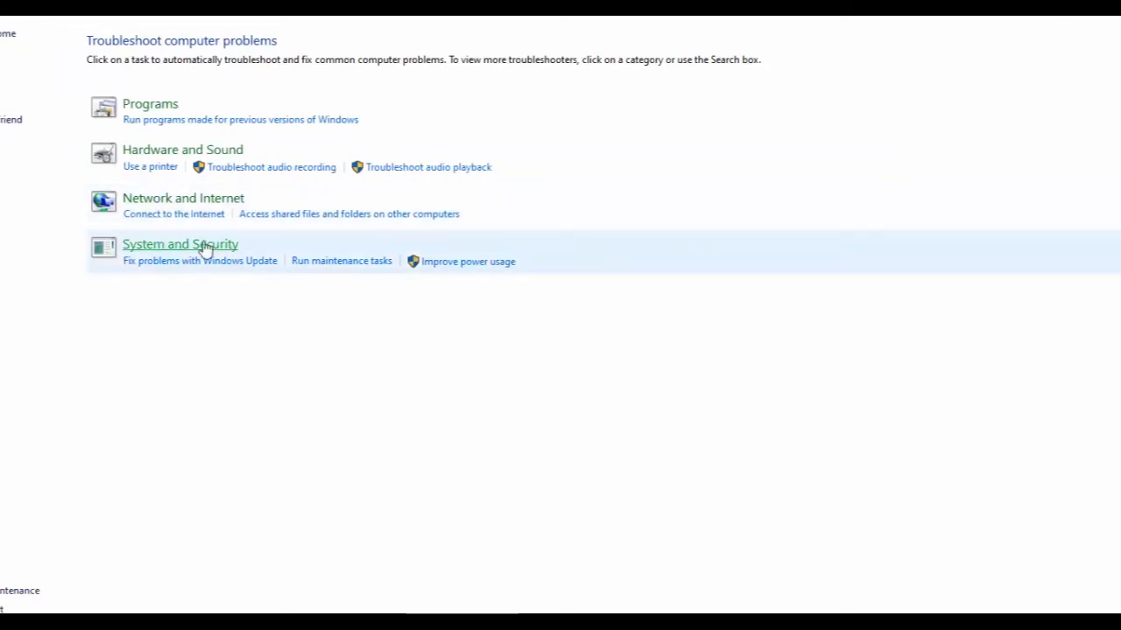
left_click(190, 247)
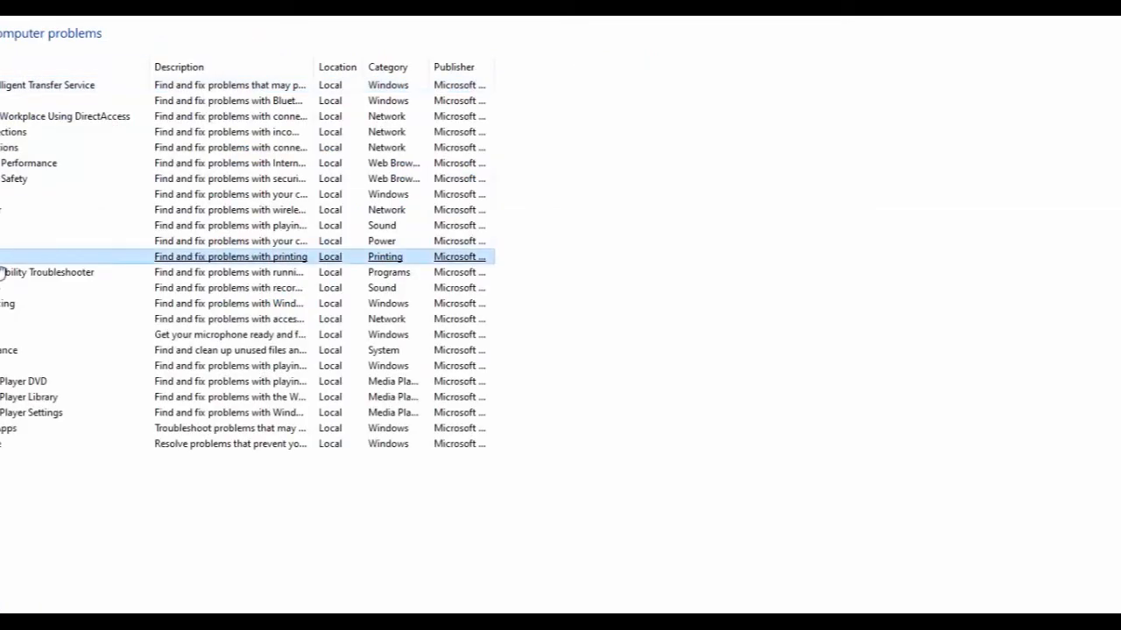
Open the full troubleshooter list, start the Printer and Bluetooth troubleshooters, cancel each, and go back.
left_click(5, 259)
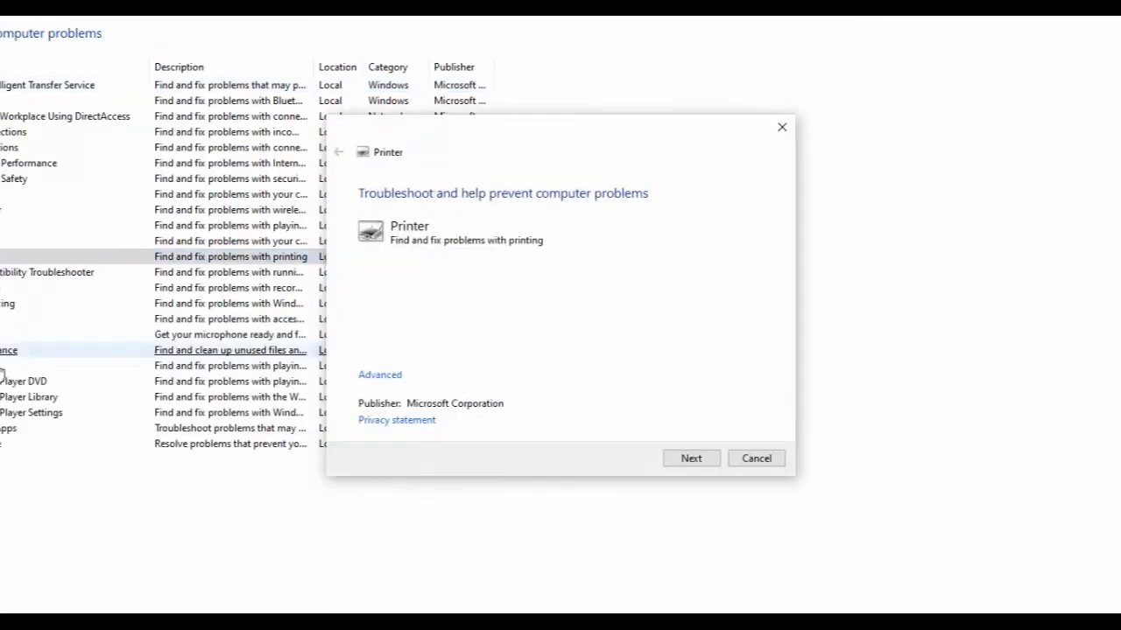
left_click(757, 459)
left_click(3, 101)
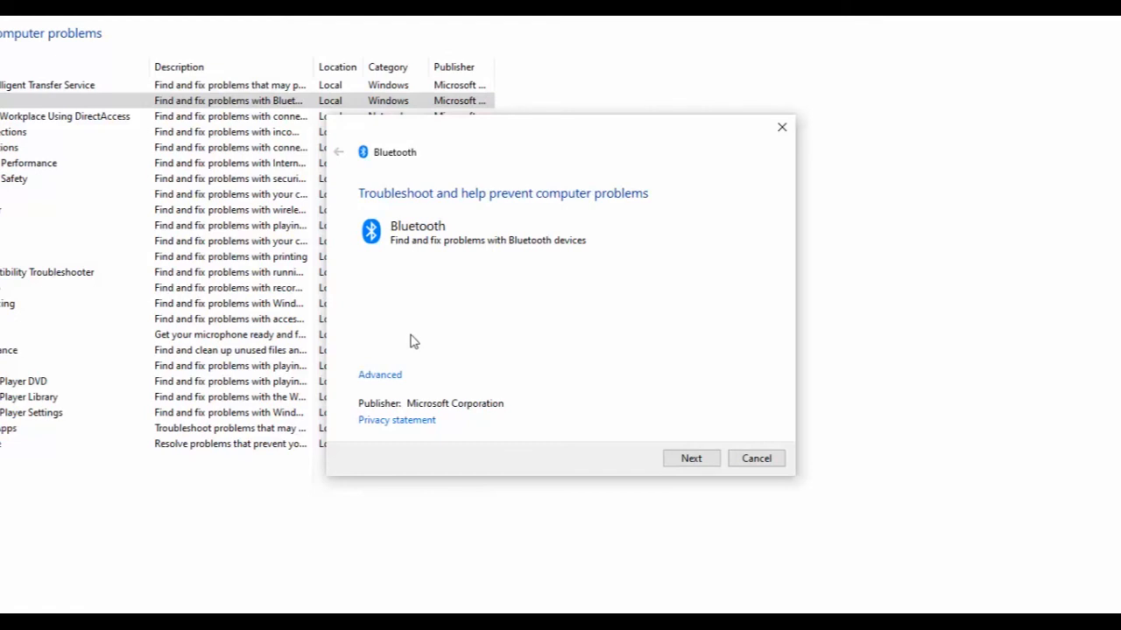
left_click(757, 459)
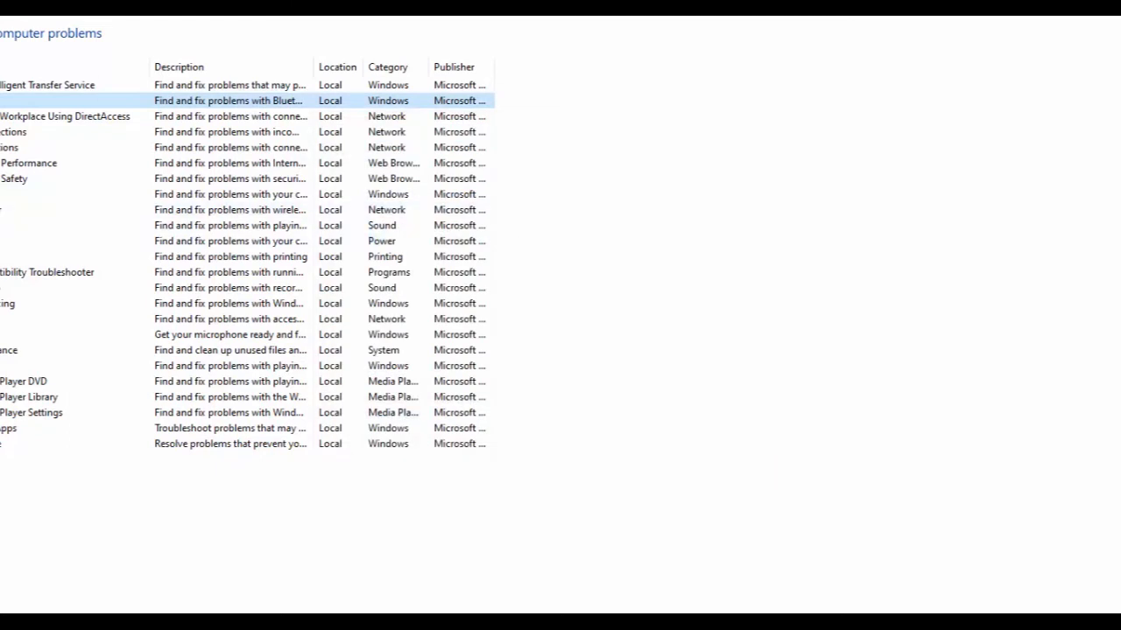
key("alt+Left")
key("alt+Left")
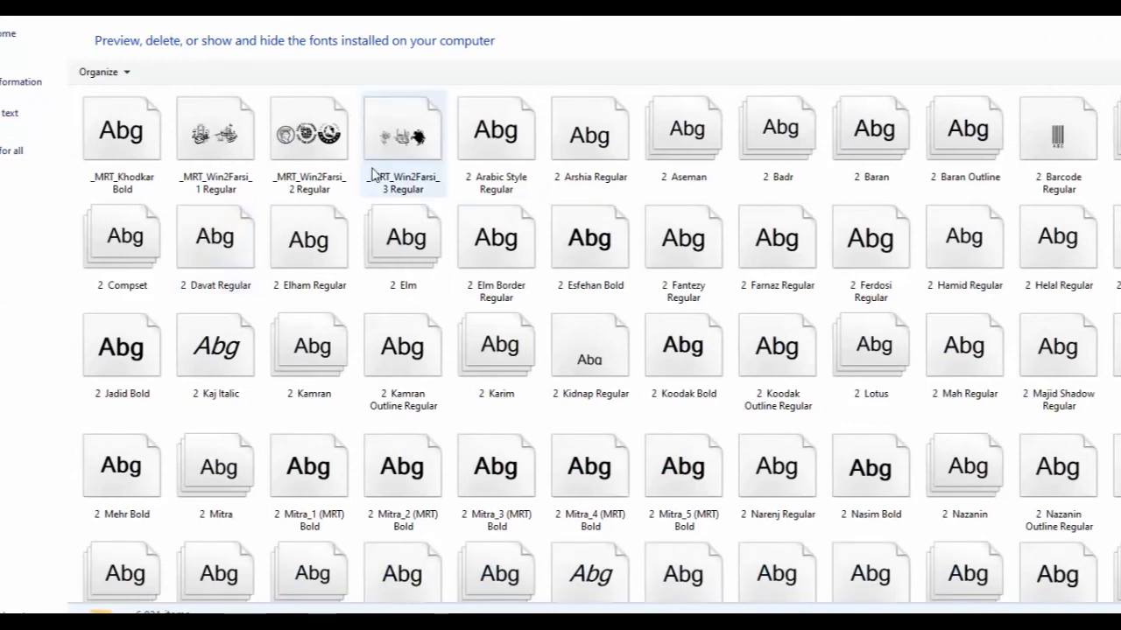
Preview the 2 Kamran font in the Font Viewer and close the viewer.
left_click(333, 372)
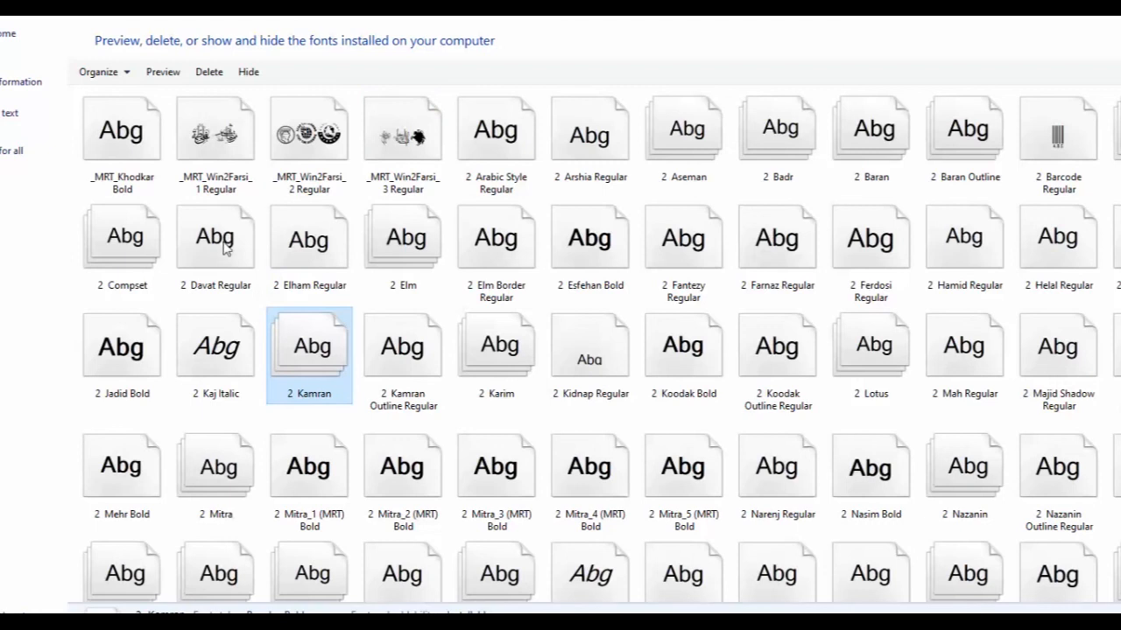
left_click(163, 72)
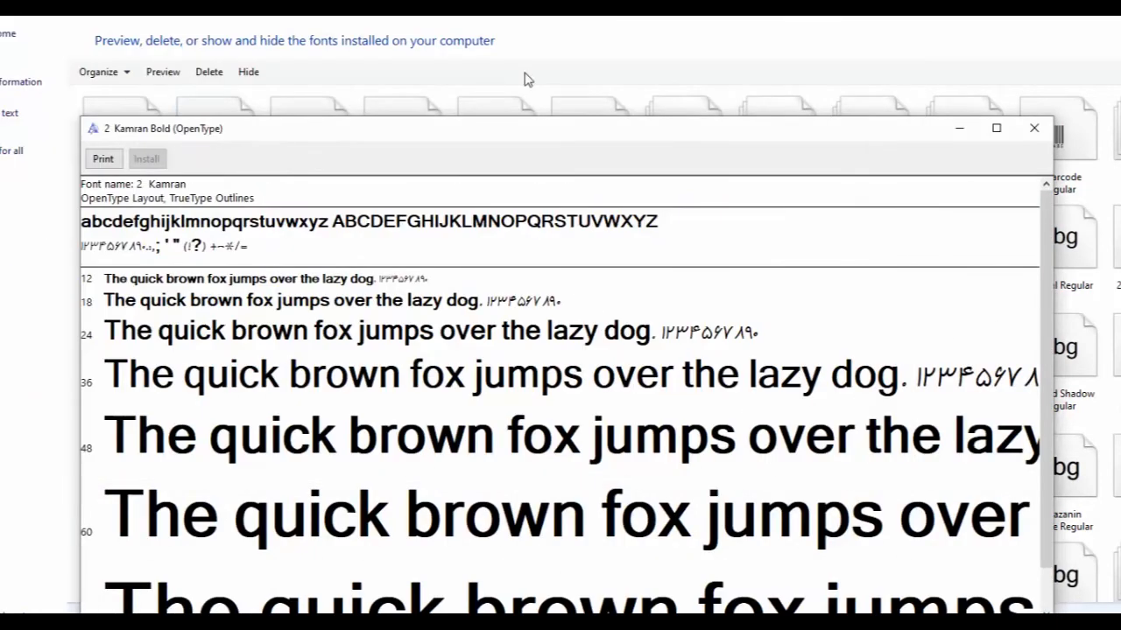
left_click(1034, 128)
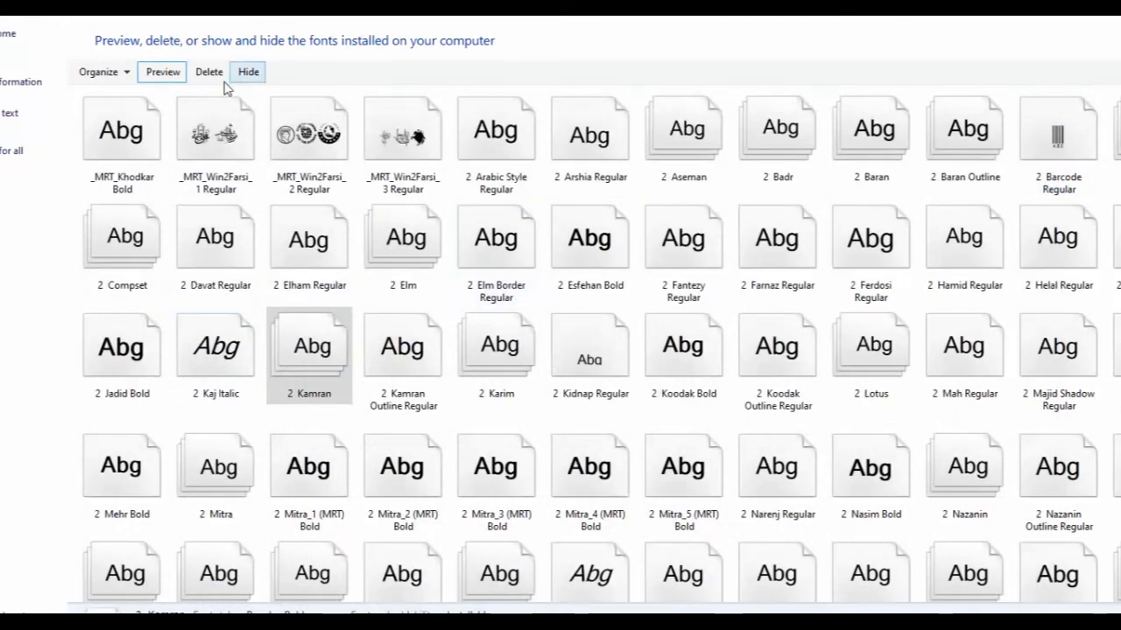
Browse the installed fonts, opening the Organize and context menus and selecting several font files.
left_click(114, 74)
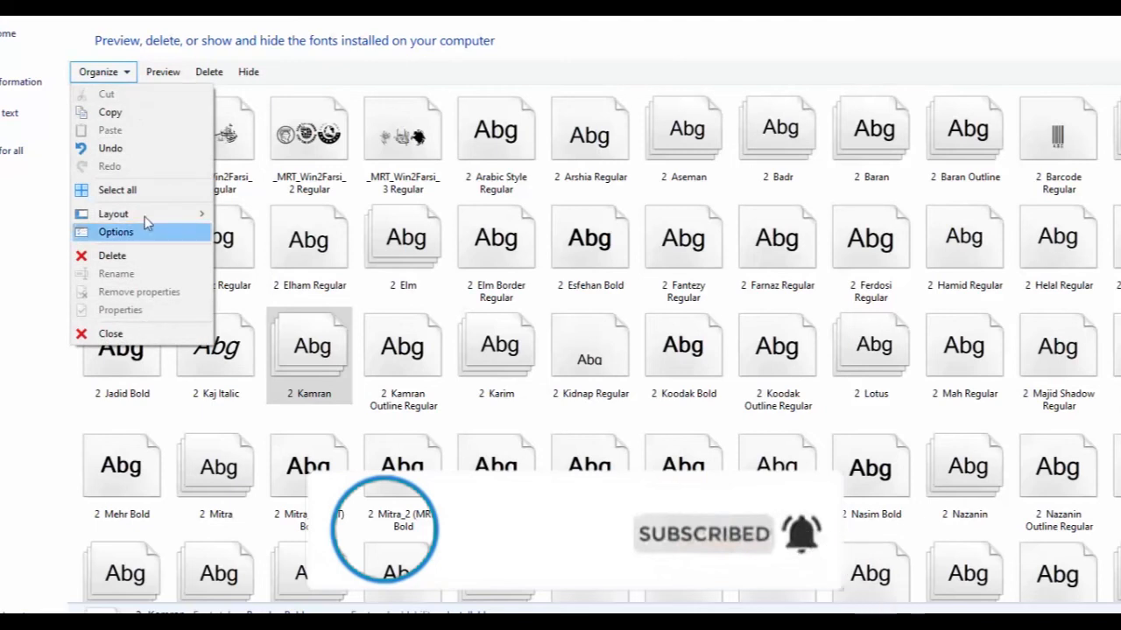
left_click(298, 353)
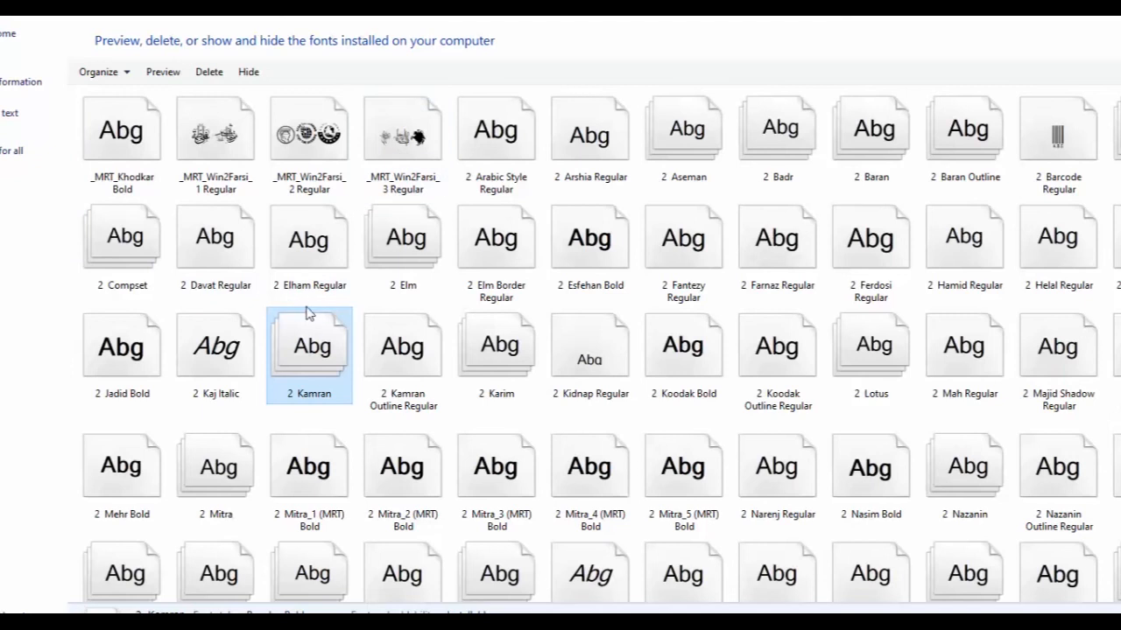
right_click(341, 301)
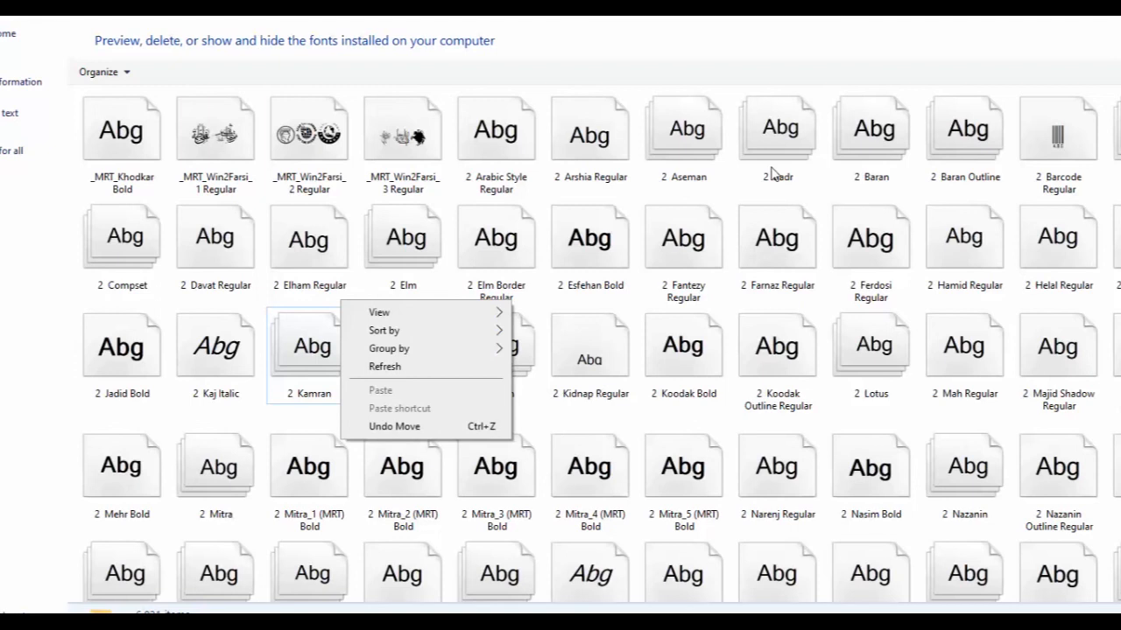
left_click(306, 252)
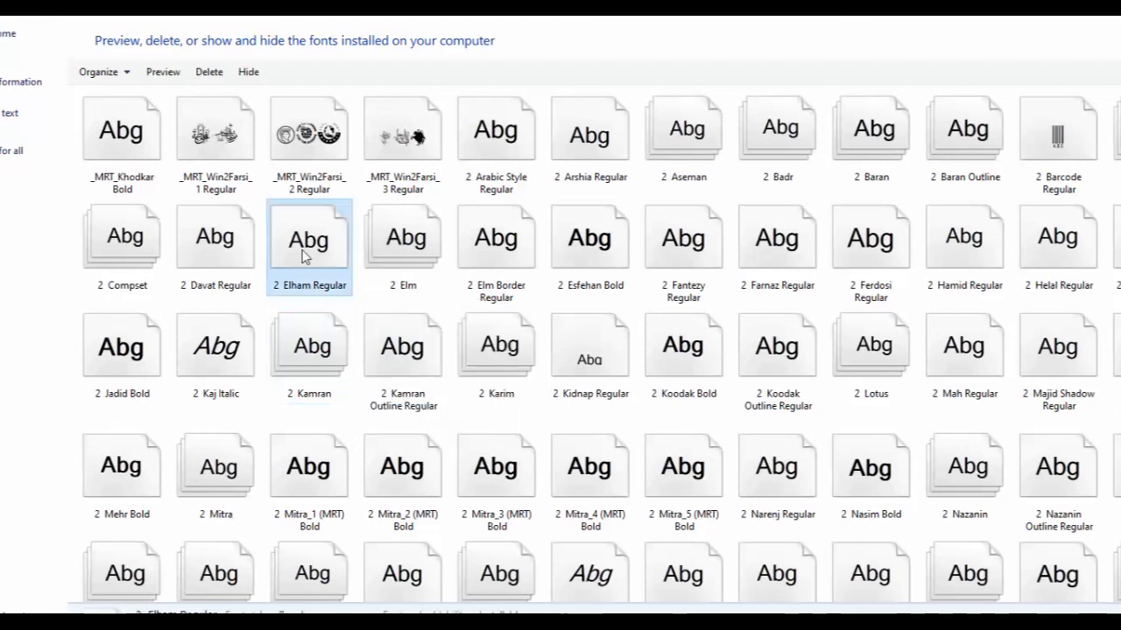
left_click(222, 267)
left_click(220, 350)
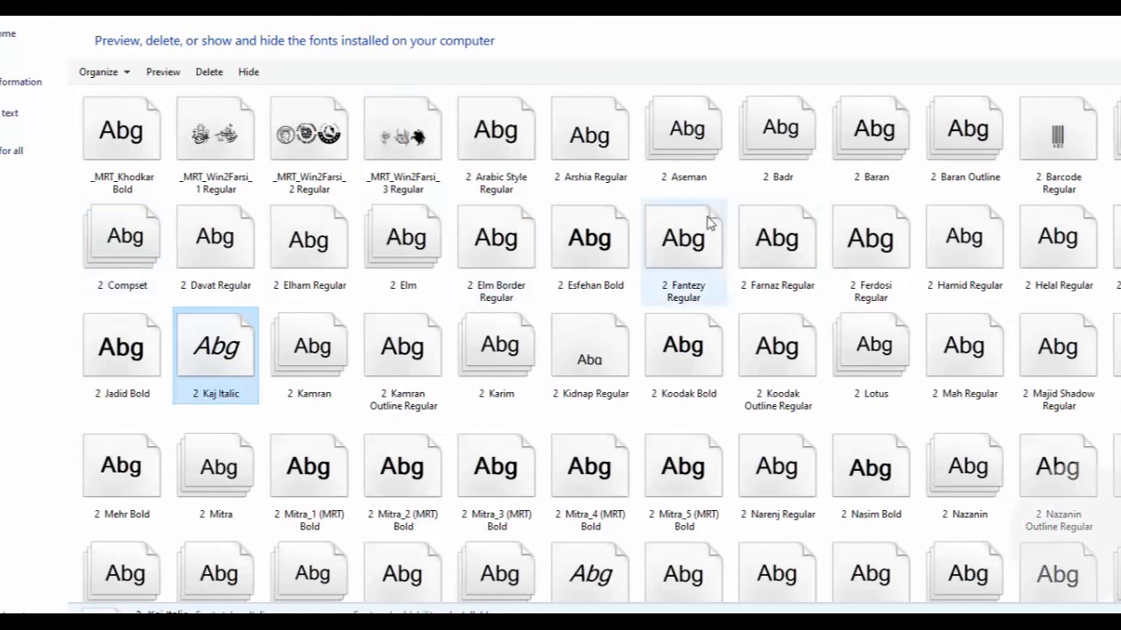
left_click(500, 321)
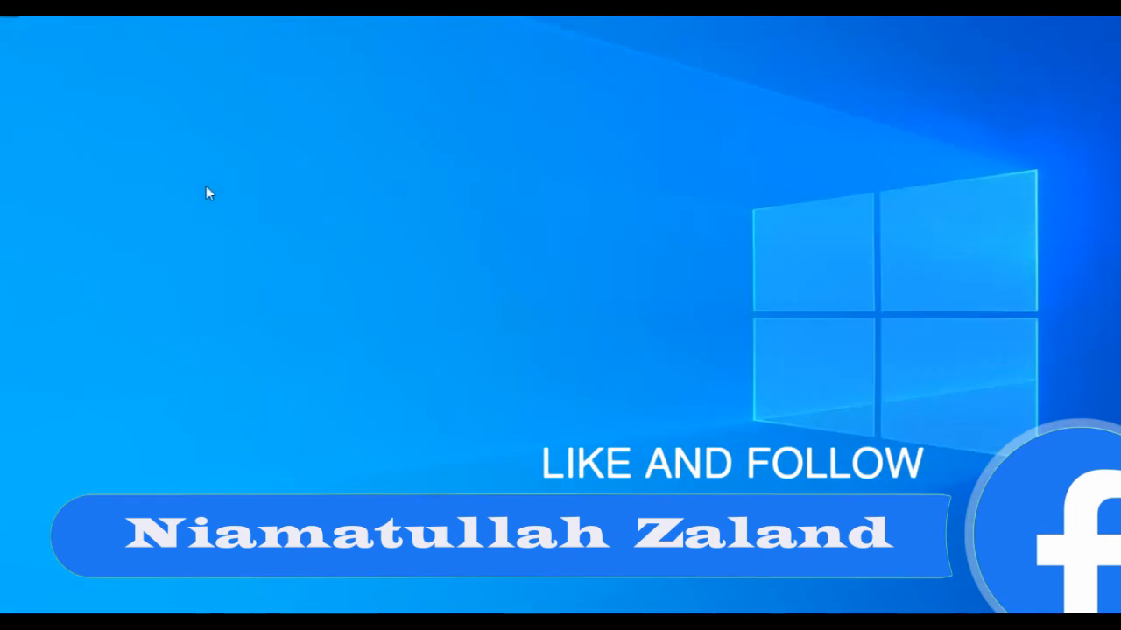
Open Control Panel from the desktop and open the Keyboard properties.
right_click(207, 188)
left_click(279, 252)
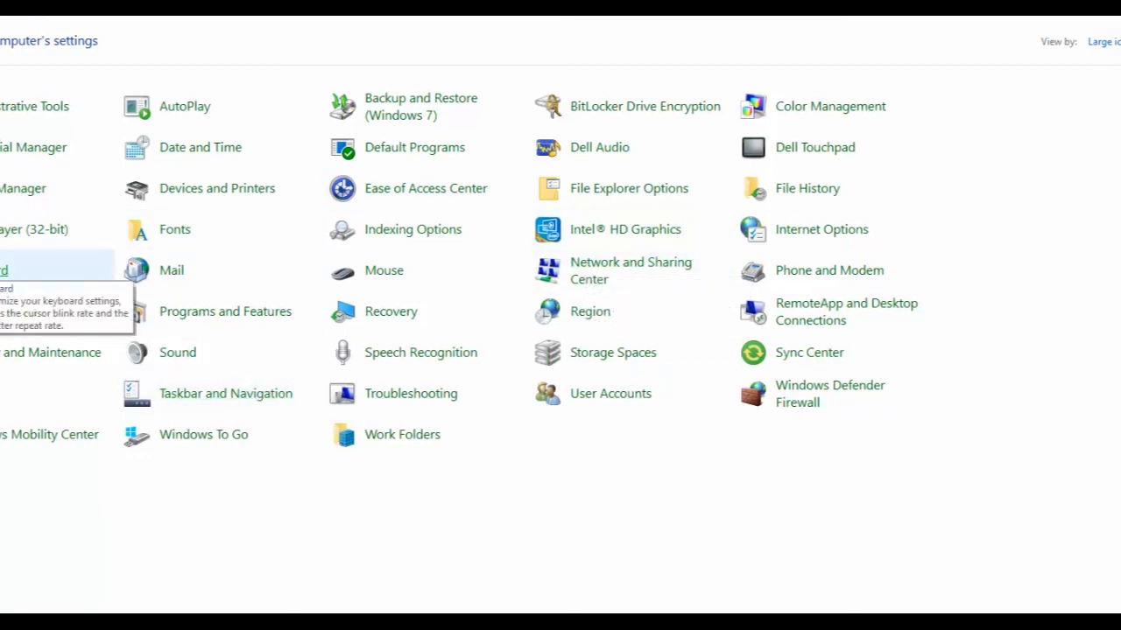
left_click(4, 270)
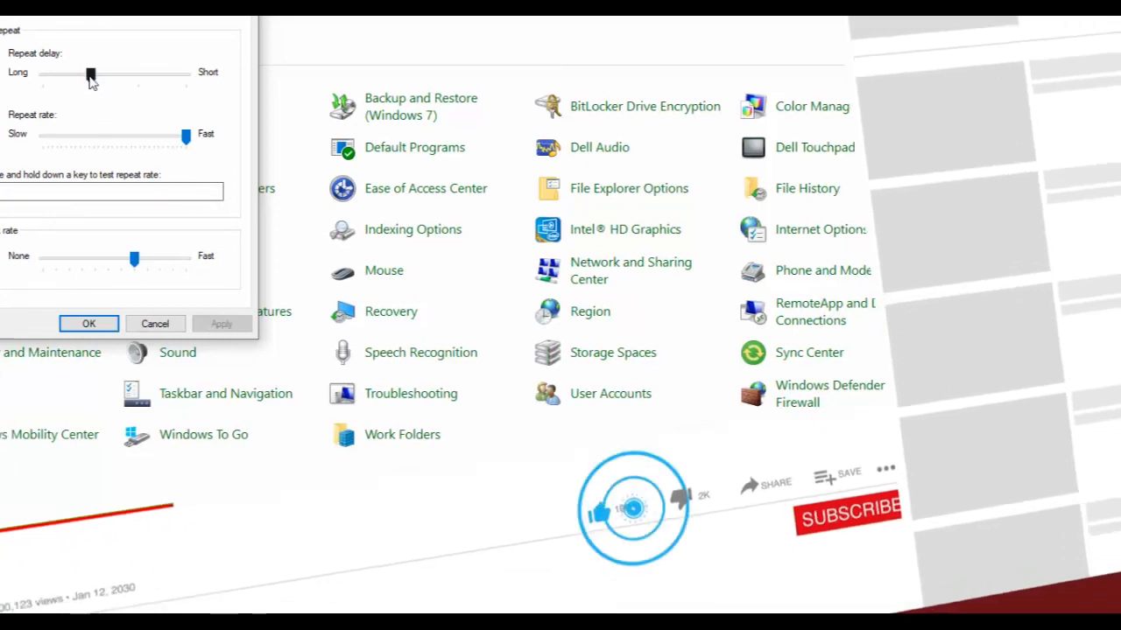
Set the repeat delay to Long and test key repeat in the test box, then clear it.
left_click_drag(91, 81, 71, 85)
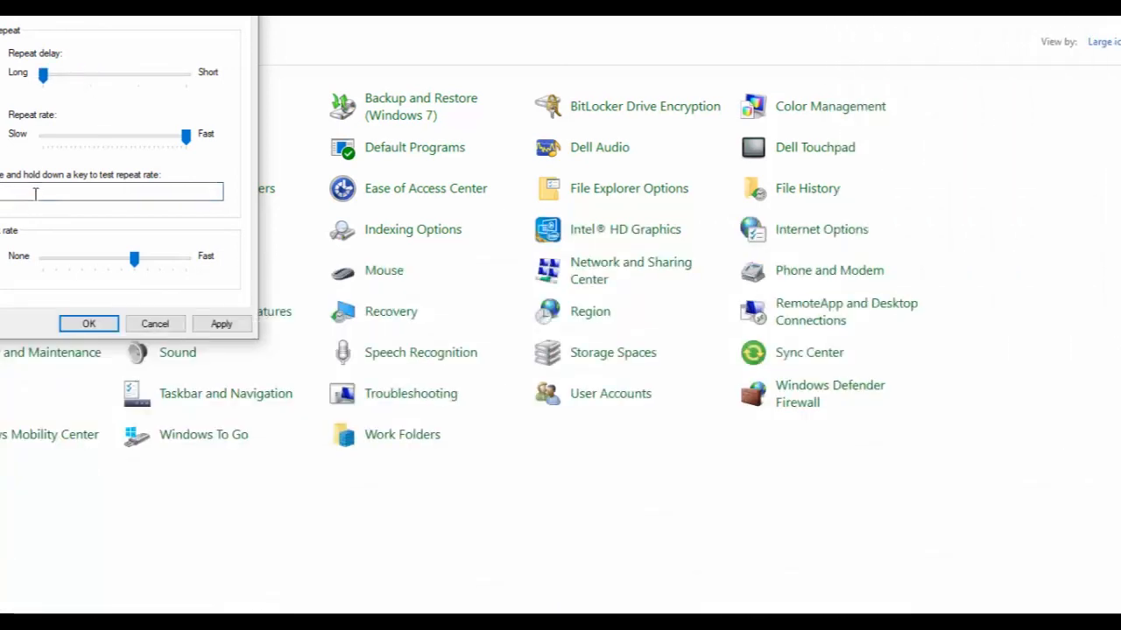
left_click(35, 193)
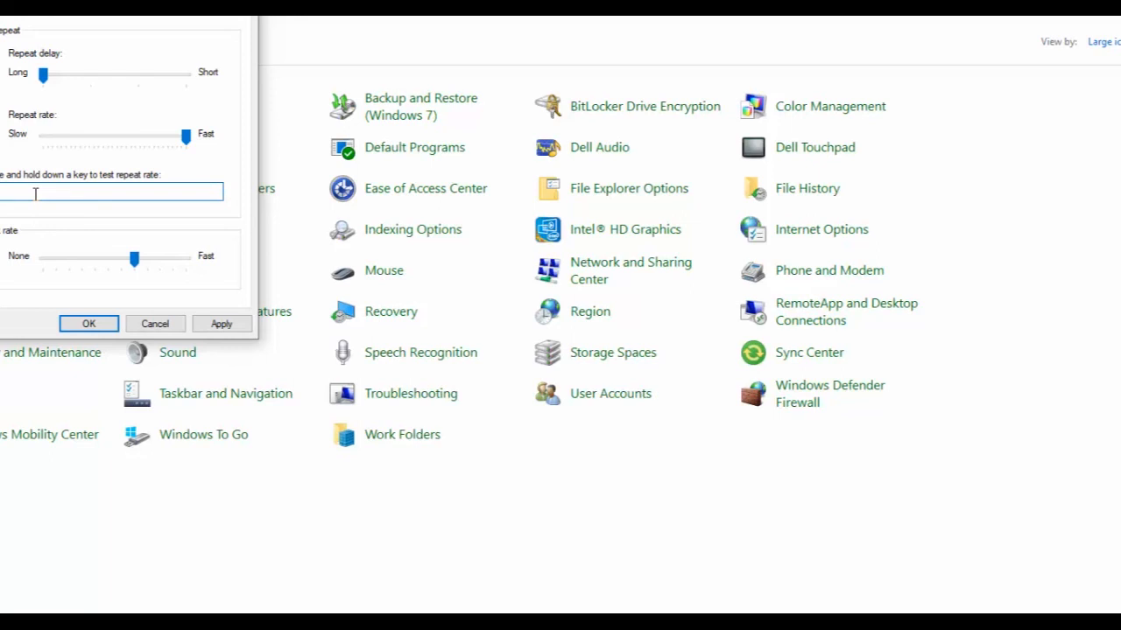
type("gggggggggggggggggggggggggggg")
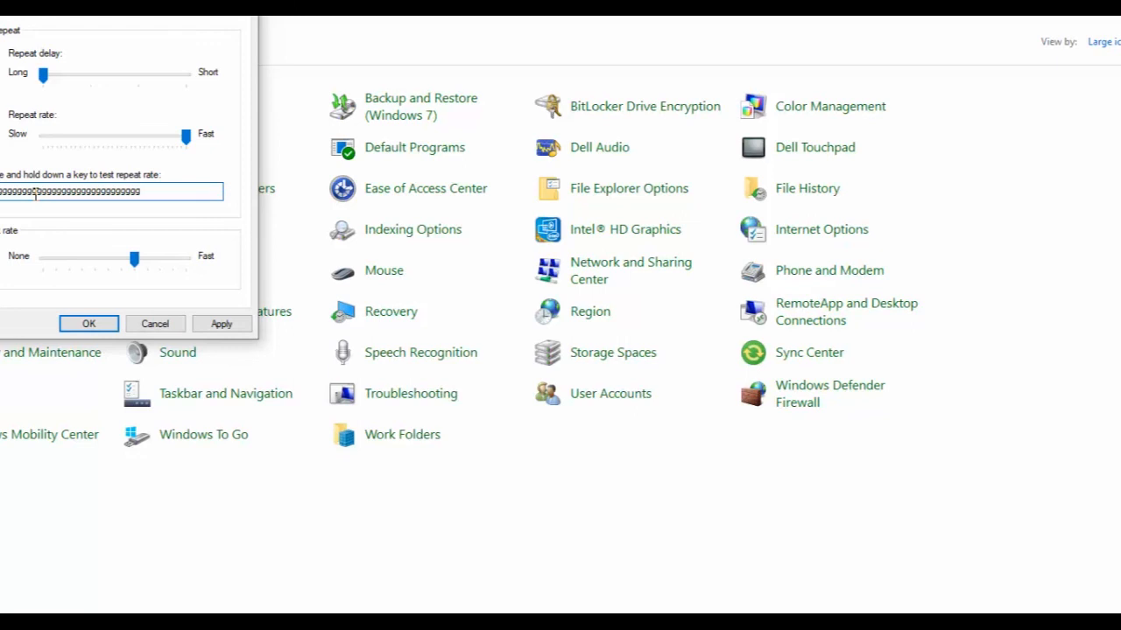
key("BackSpace")
key("BackSpace")
key("BackSpace")
key("BackSpace")
key("BackSpace")
key("BackSpace")
key("BackSpace")
key("BackSpace")
key("BackSpace")
key("BackSpace")
key("BackSpace")
key("BackSpace")
key("BackSpace")
key("BackSpace")
key("BackSpace")
key("BackSpace")
key("BackSpace")
key("BackSpace")
key("BackSpace")
key("BackSpace")
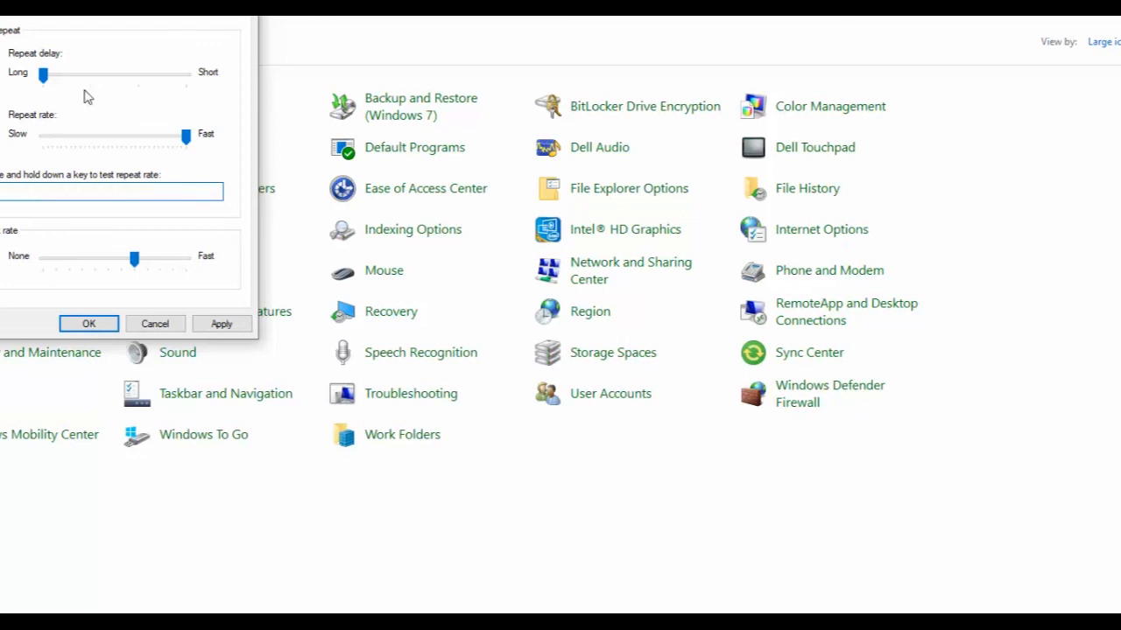
Set the repeat delay to Short and test key repeat again in the test box.
left_click_drag(44, 75, 188, 77)
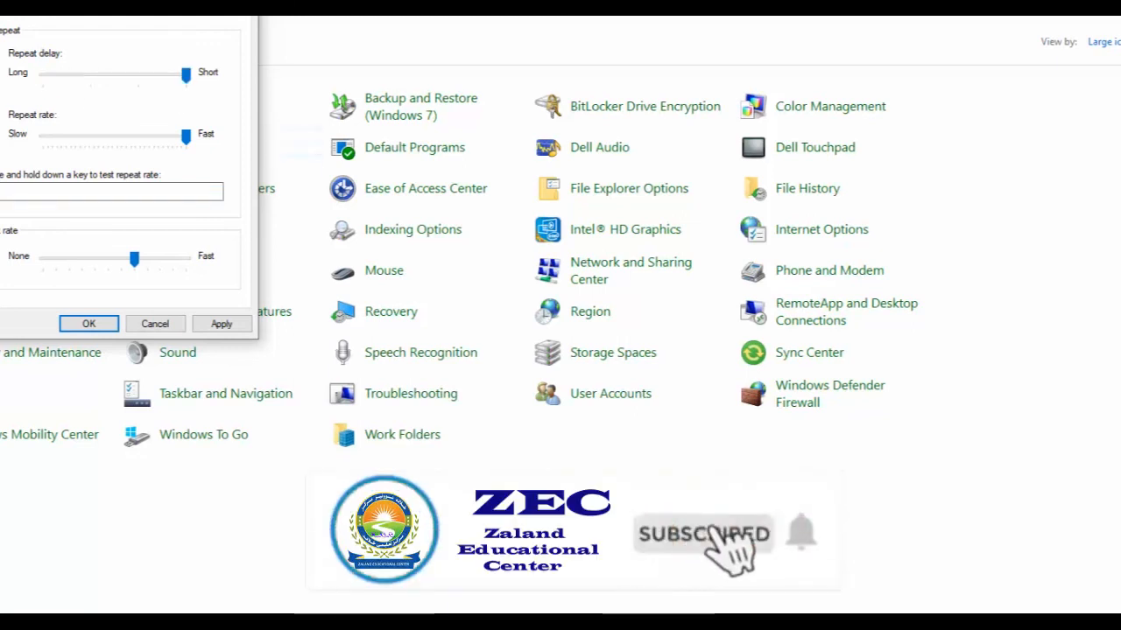
left_click(35, 192)
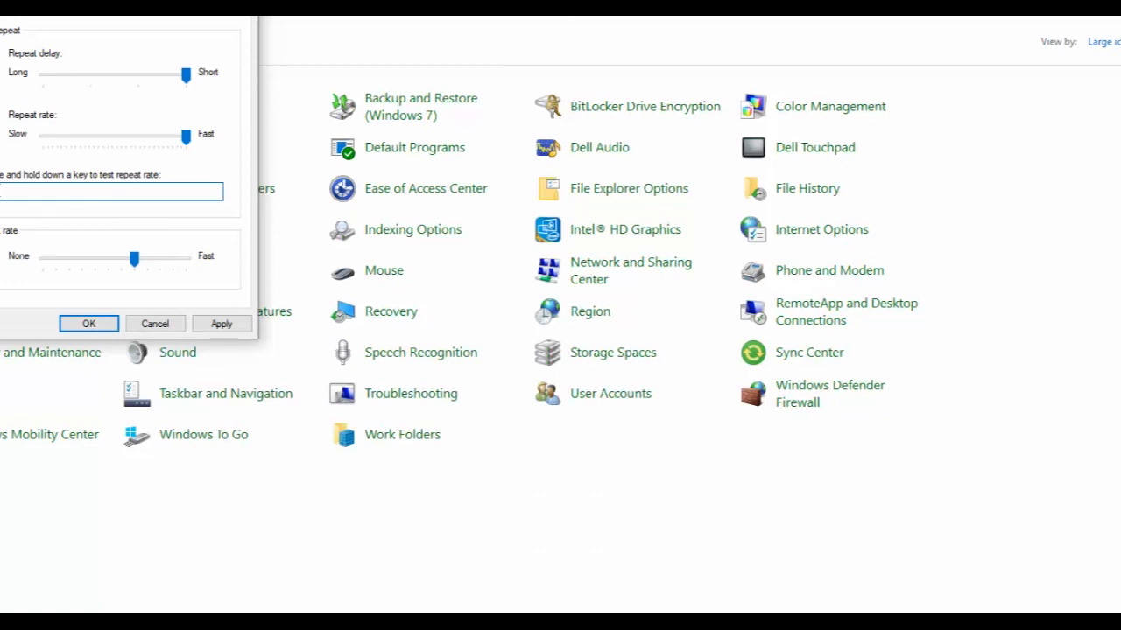
type("gggggggggggggggggggggggggggggggggggg")
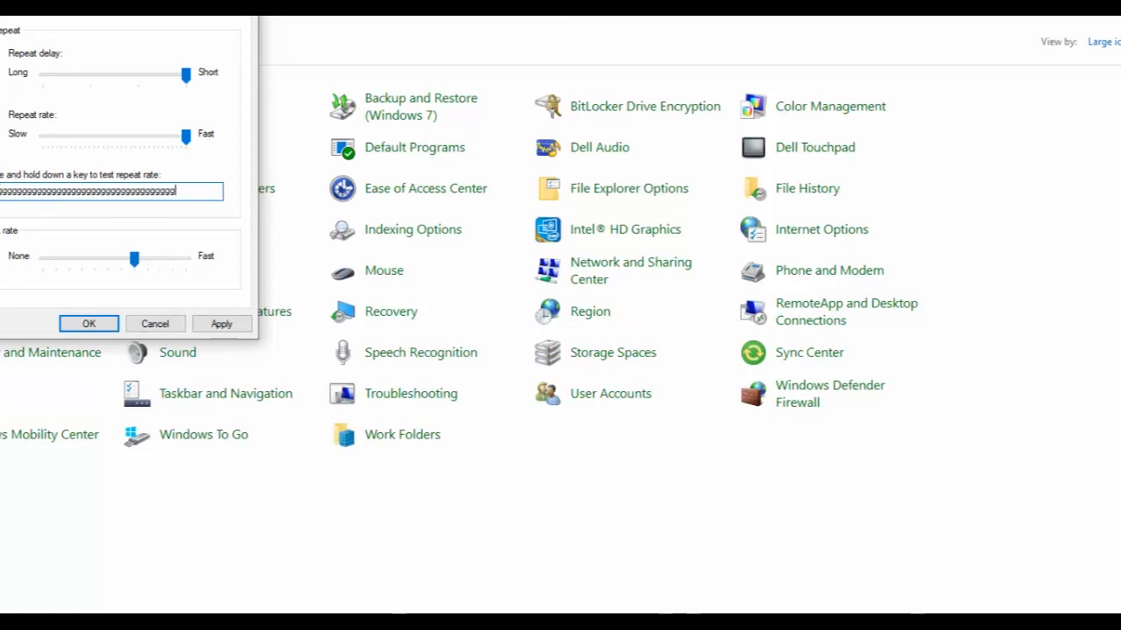
key("BackSpace")
key("BackSpace")
key("BackSpace")
key("BackSpace")
key("BackSpace")
key("BackSpace")
key("BackSpace")
key("BackSpace")
key("BackSpace")
key("BackSpace")
key("BackSpace")
key("BackSpace")
key("BackSpace")
key("BackSpace")
key("BackSpace")
key("BackSpace")
key("BackSpace")
key("BackSpace")
key("BackSpace")
key("BackSpace")
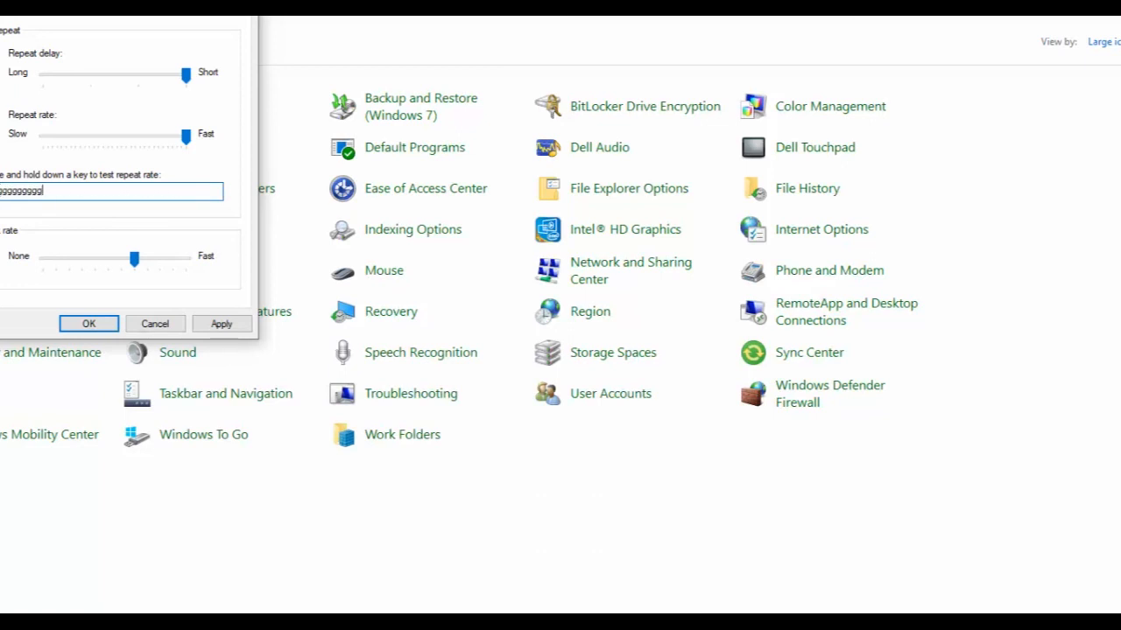
Set the repeat delay midway and the repeat rate to Slow, then test key repeat.
left_click(99, 82)
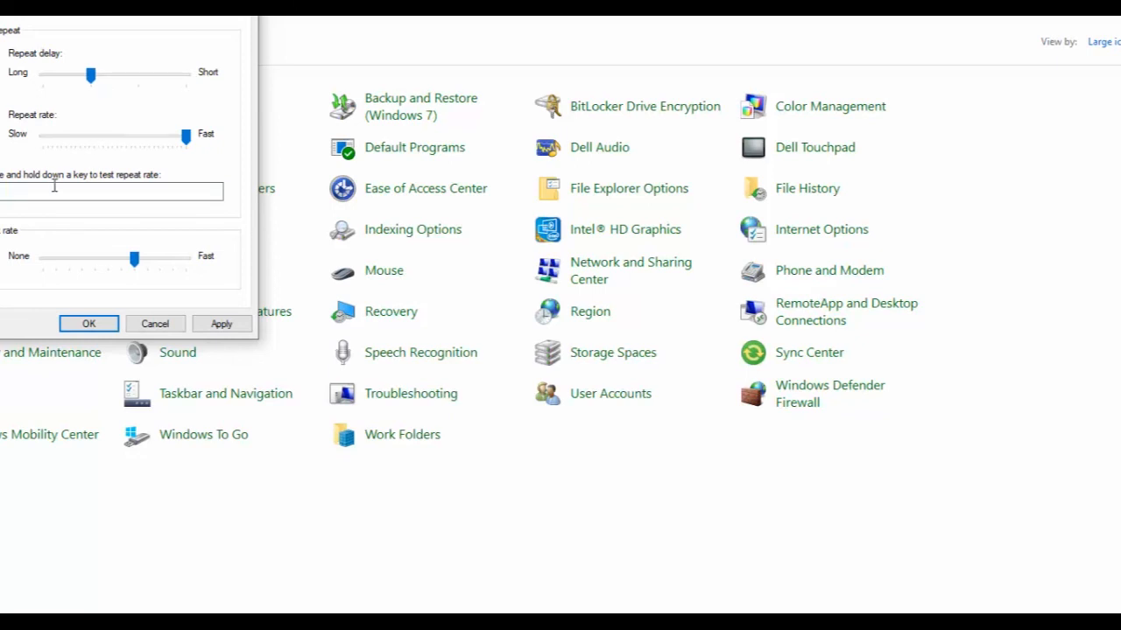
left_click(48, 145)
left_click(49, 144)
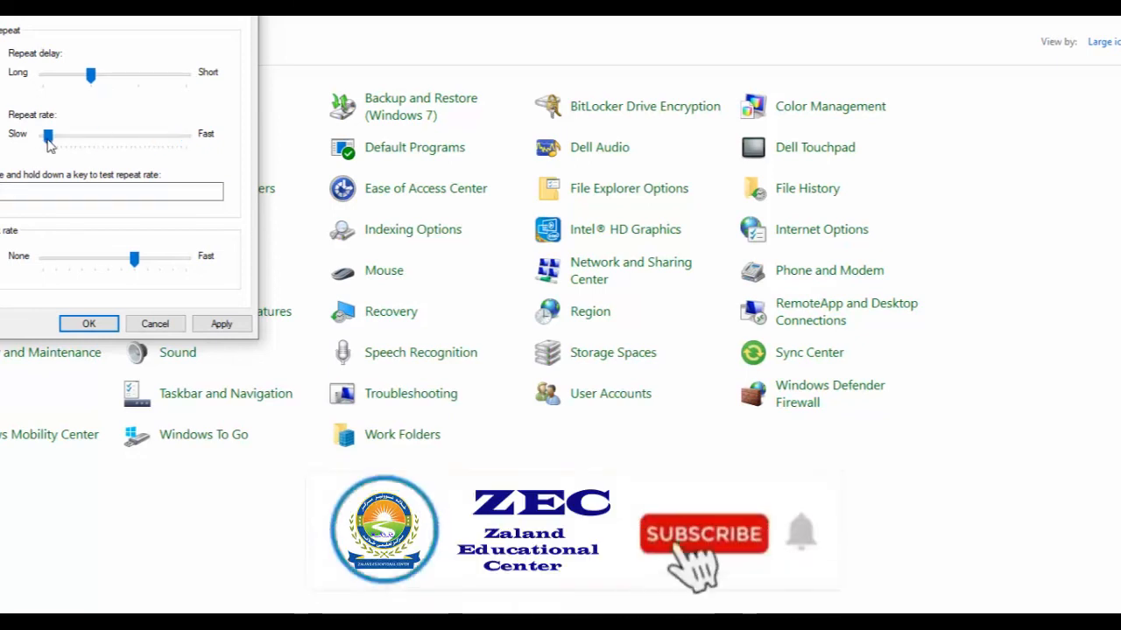
left_click(20, 189)
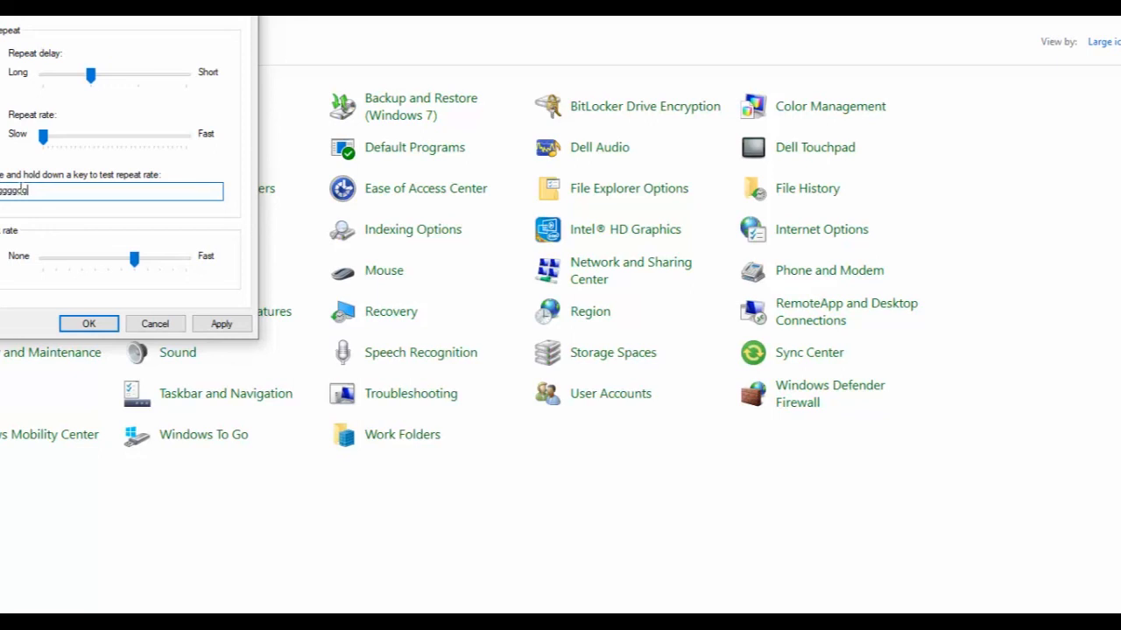
Set the repeat rate to Fast and test key repeat in the test box.
left_click_drag(43, 136, 239, 175)
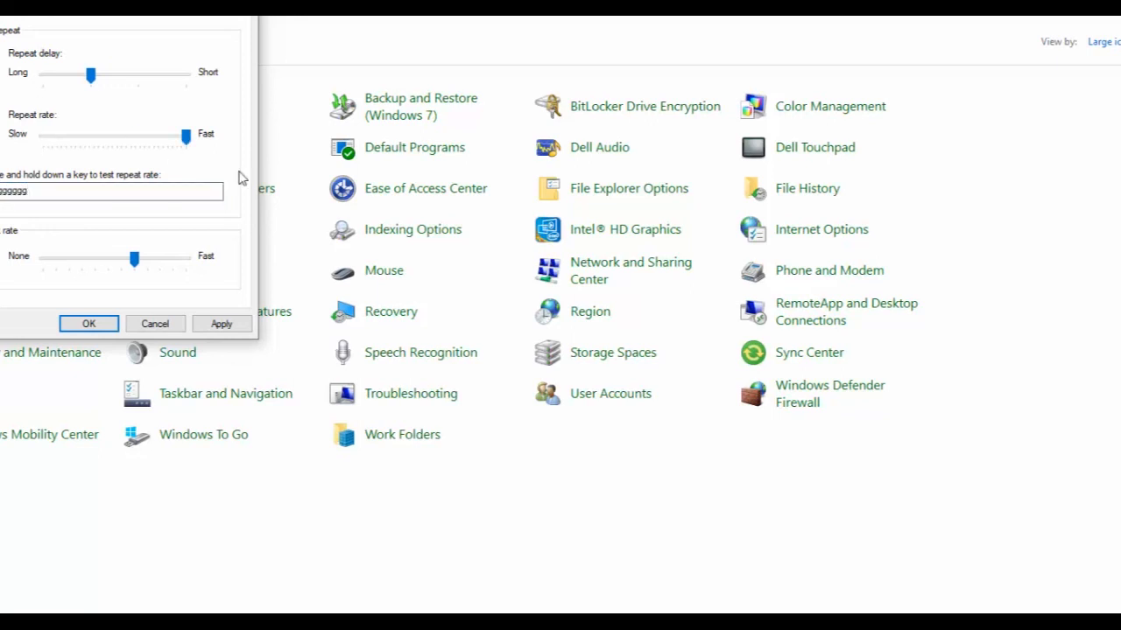
left_click(72, 192)
type("gggggggg")
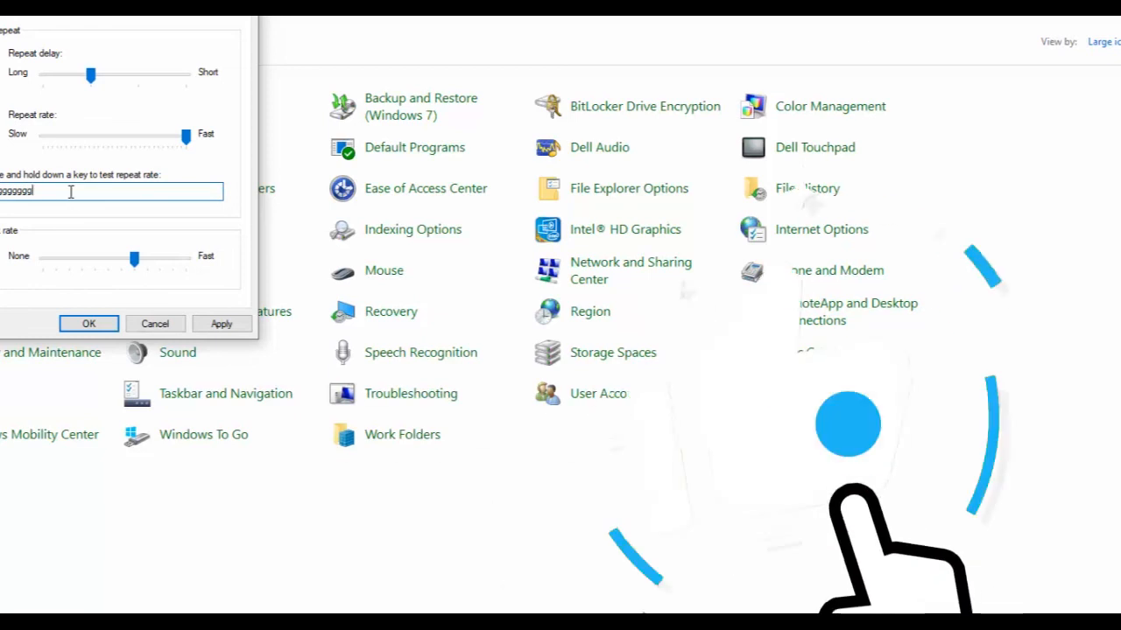
type("ggggggggggggggggggggggg")
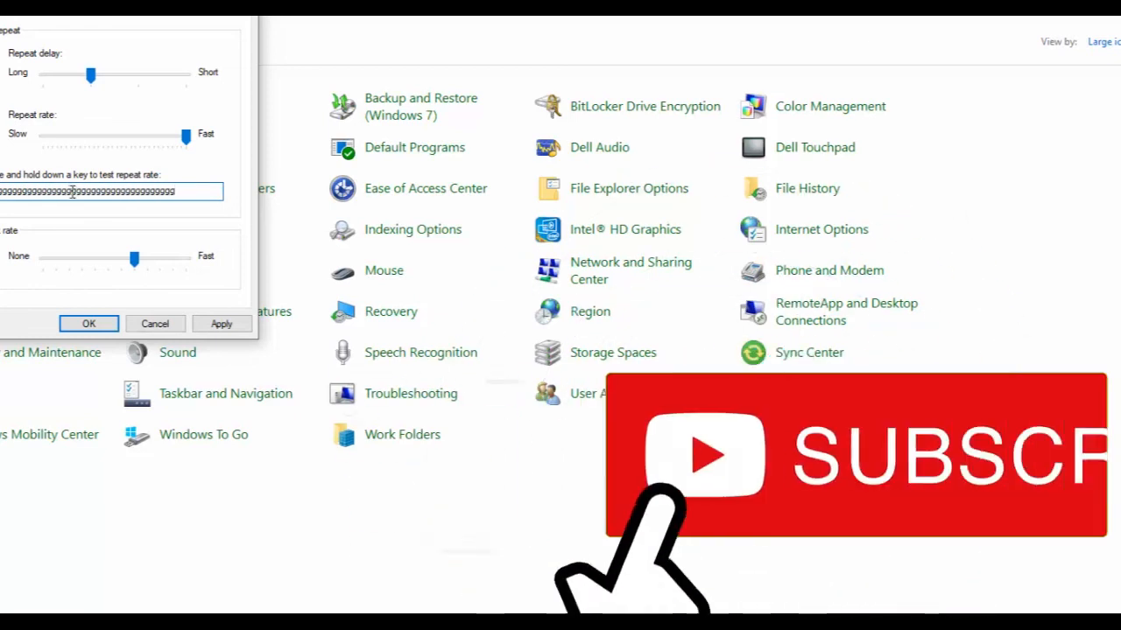
Set the repeat rate and the cursor blink rate sliders to about the middle.
left_click_drag(85, 142, 98, 146)
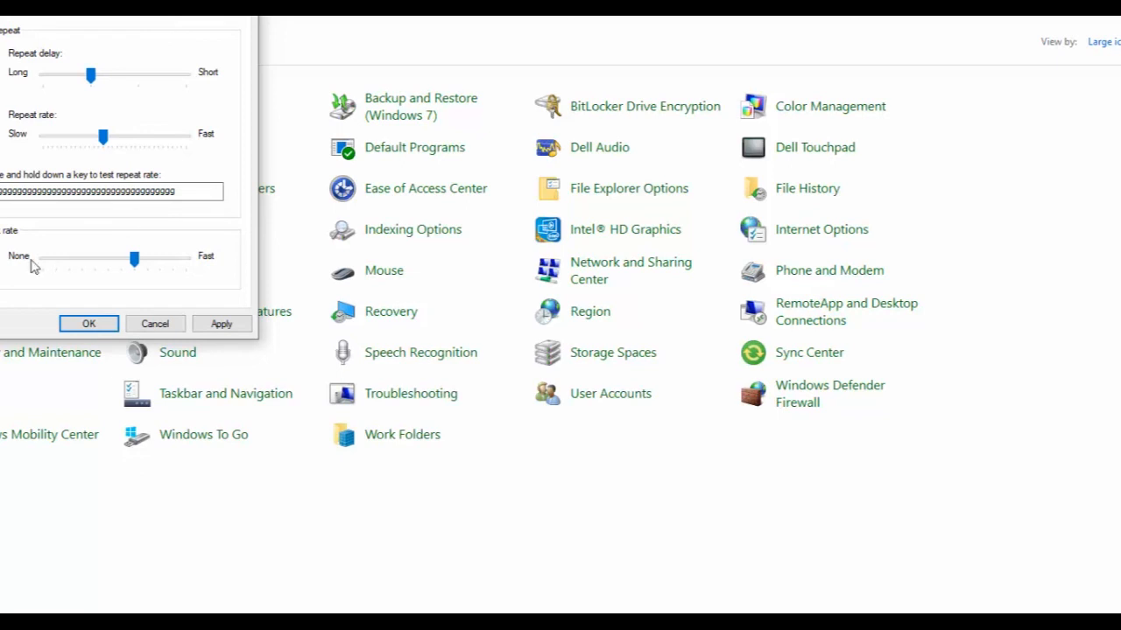
left_click_drag(73, 262, 2, 259)
left_click_drag(172, 259, 205, 261)
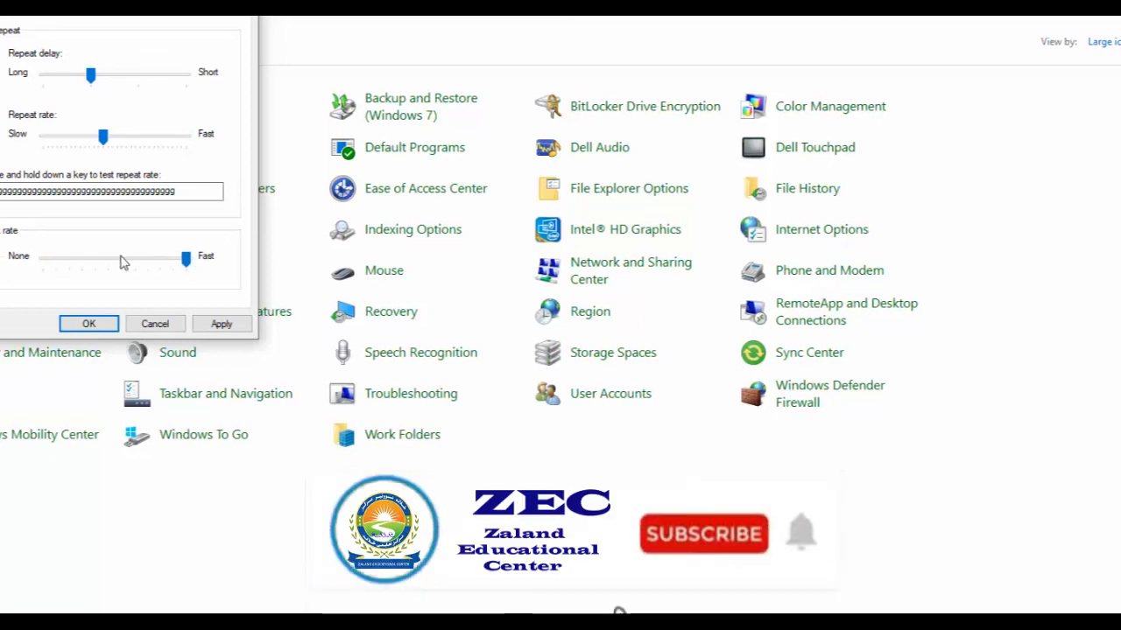
left_click_drag(110, 272, 101, 266)
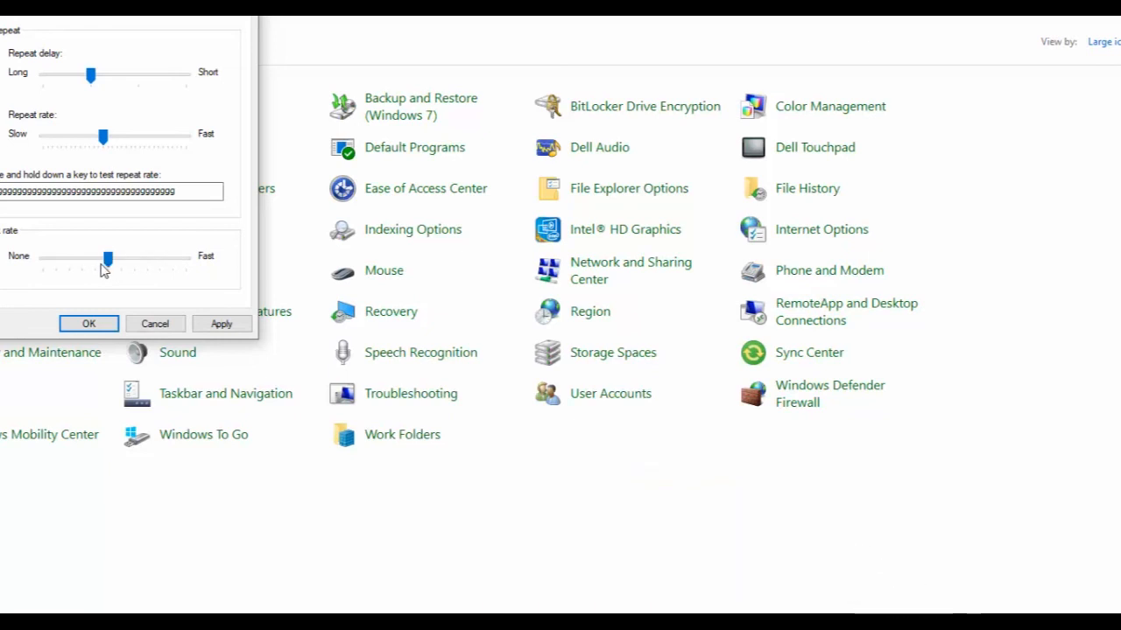
View the Standard PS/2 Keyboard hardware properties, then cancel the properties and Keyboard dialogs.
left_click(9, 21)
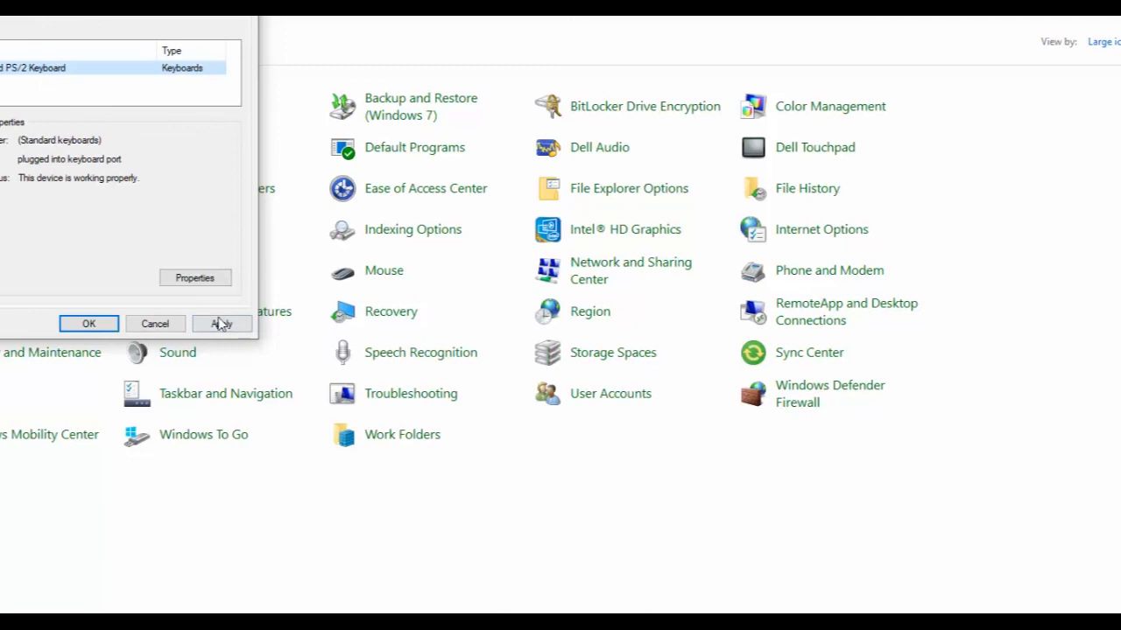
left_click(186, 289)
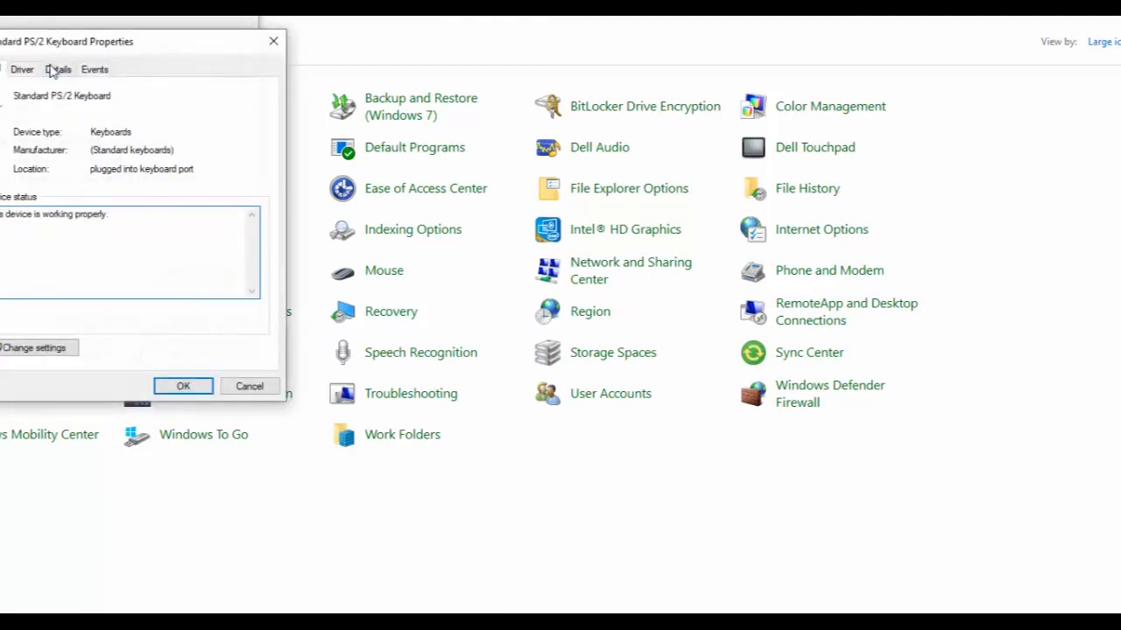
left_click(249, 386)
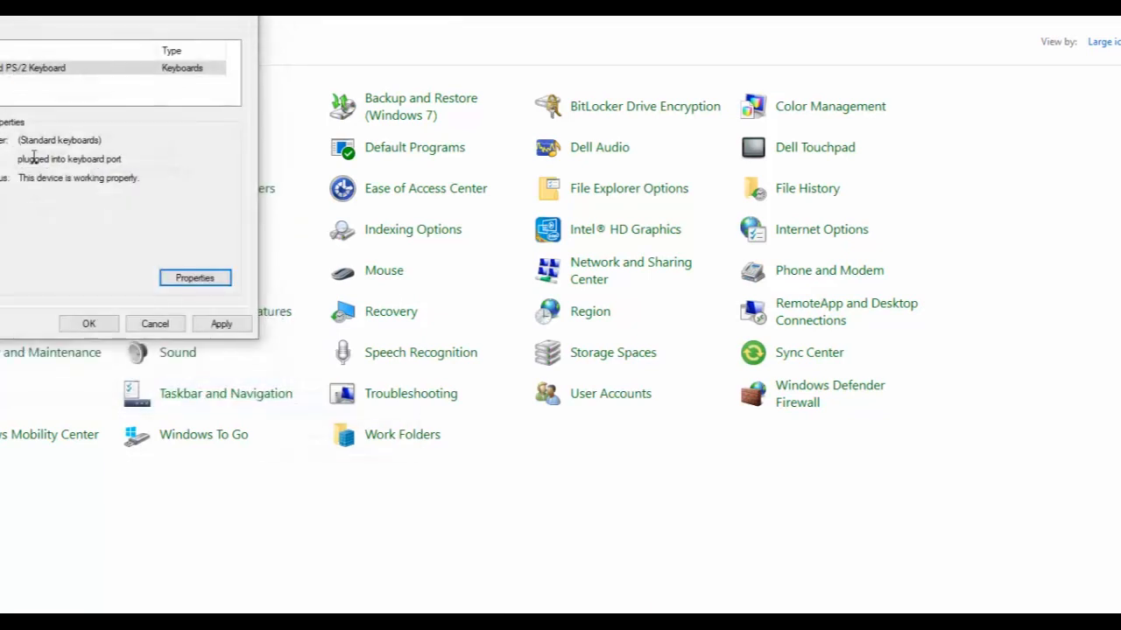
left_click(160, 324)
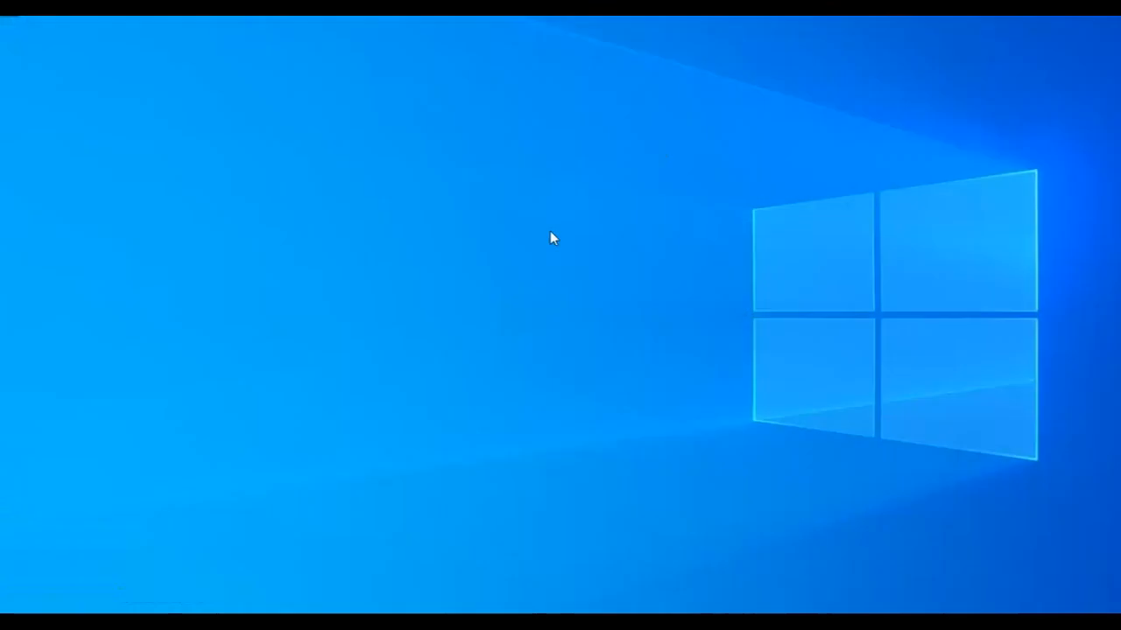
right_click(550, 231)
left_click(593, 295)
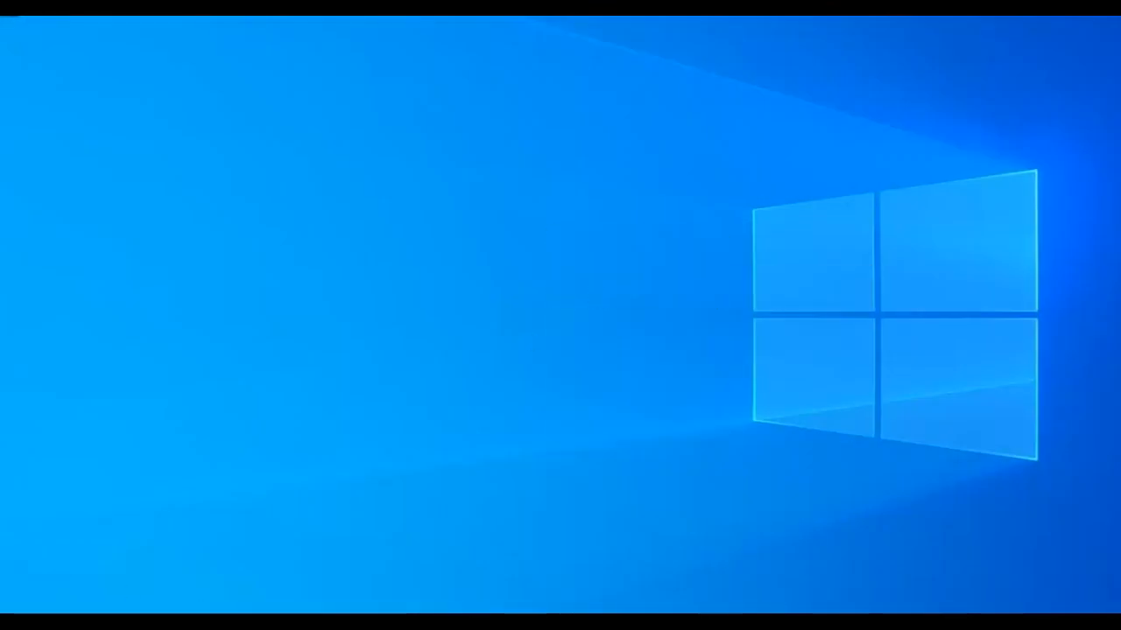